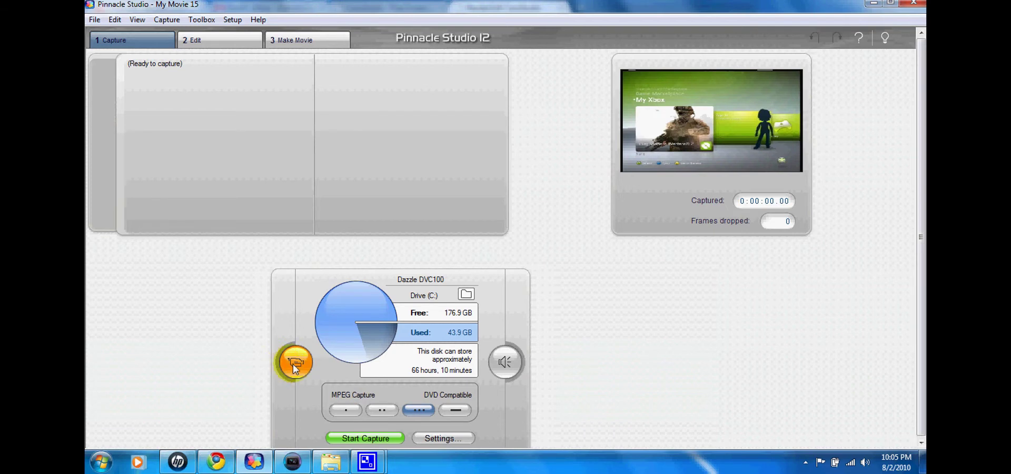
Examine the video input options and the capture source settings for devices, TV standard and aspect ratio
{"action": "left_click", "coordinate": [294, 362]}
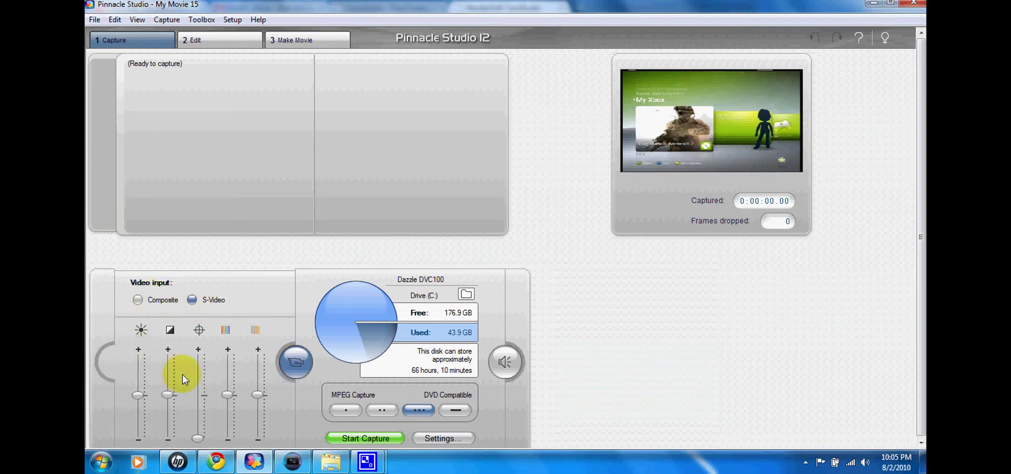
{"action": "left_click", "coordinate": [302, 367]}
{"action": "left_click", "coordinate": [462, 440]}
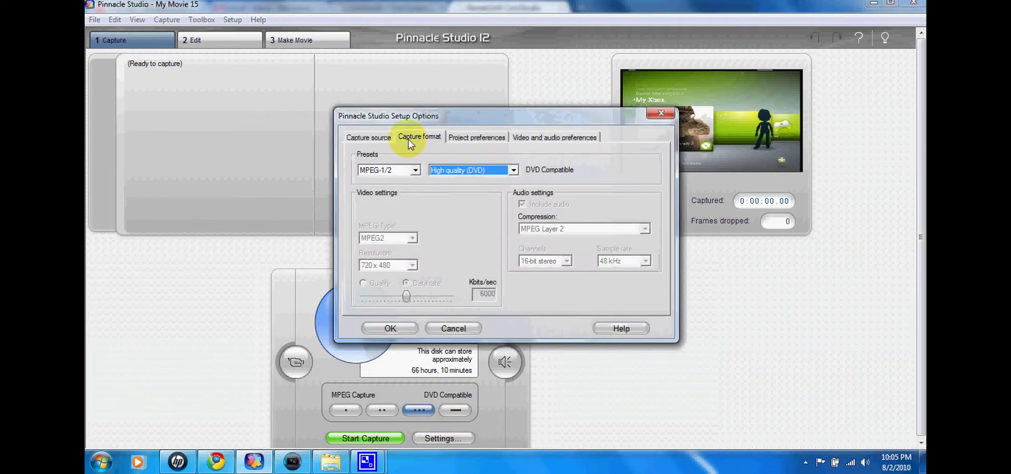
{"action": "left_click", "coordinate": [363, 131]}
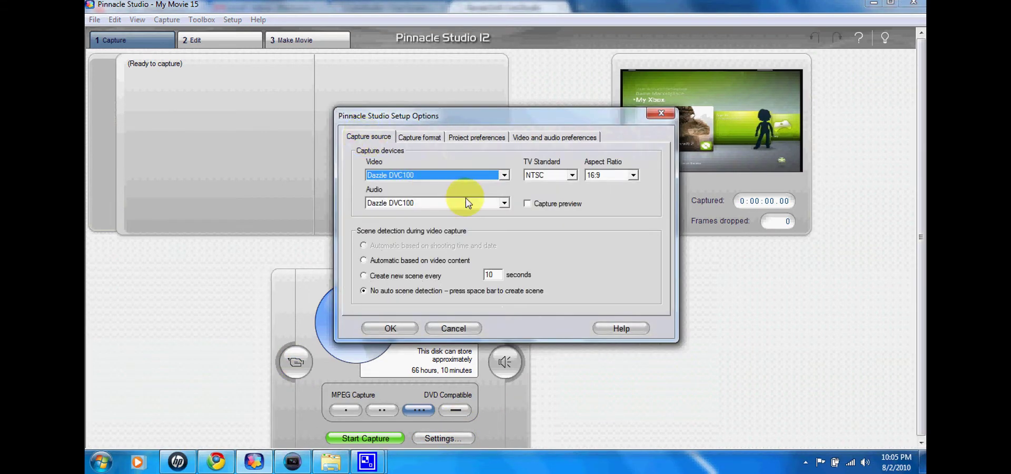
{"action": "left_click", "coordinate": [459, 201]}
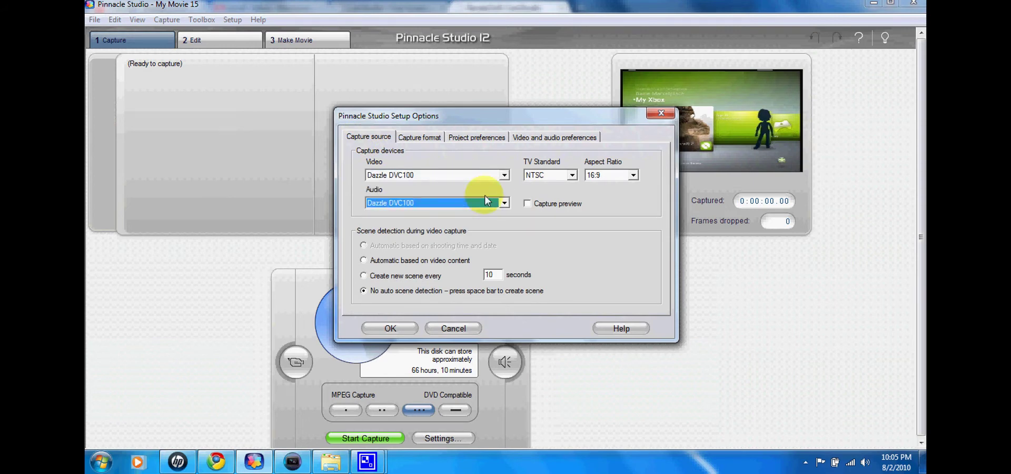
{"action": "left_click", "coordinate": [546, 176]}
{"action": "left_click", "coordinate": [543, 183]}
{"action": "left_click", "coordinate": [599, 176]}
{"action": "left_click", "coordinate": [601, 177]}
Review the capture format presets, project preferences, and video and audio preferences, and close the setup options
{"action": "left_click", "coordinate": [421, 137]}
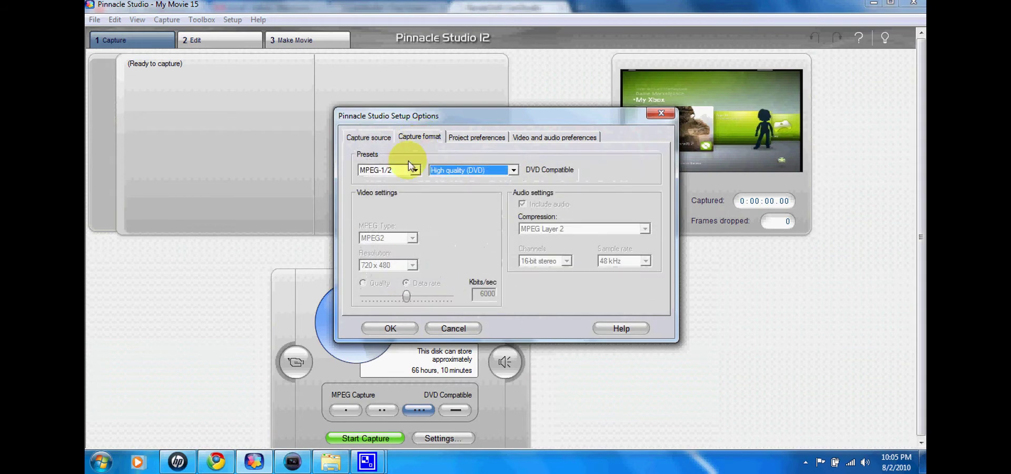
{"action": "left_click", "coordinate": [402, 170]}
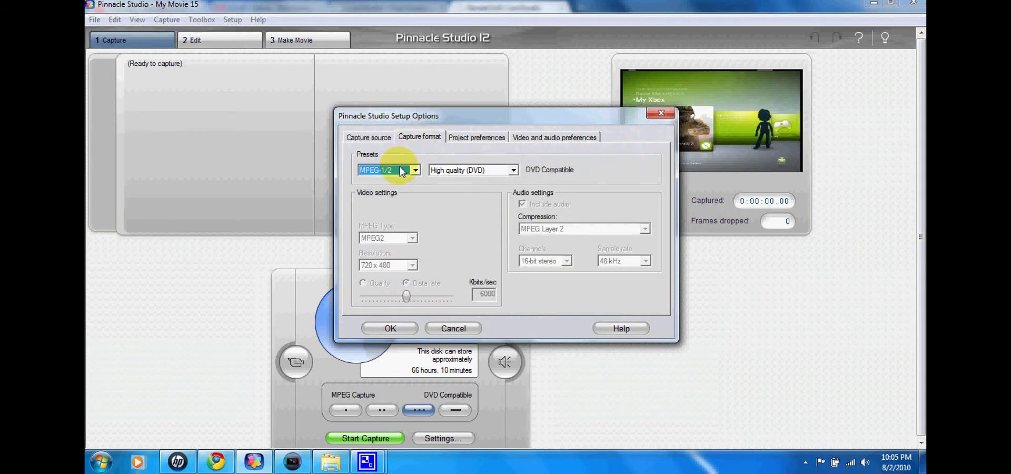
{"action": "left_click", "coordinate": [442, 174]}
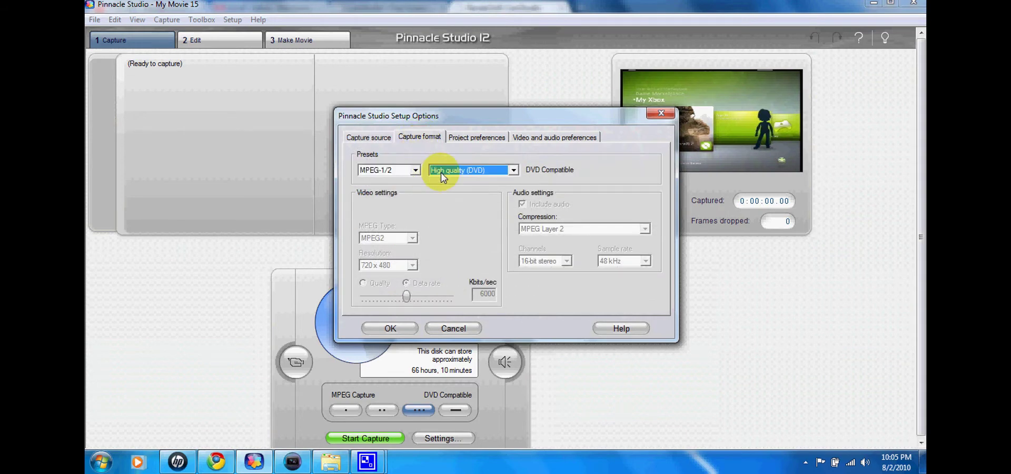
{"action": "left_click", "coordinate": [477, 138]}
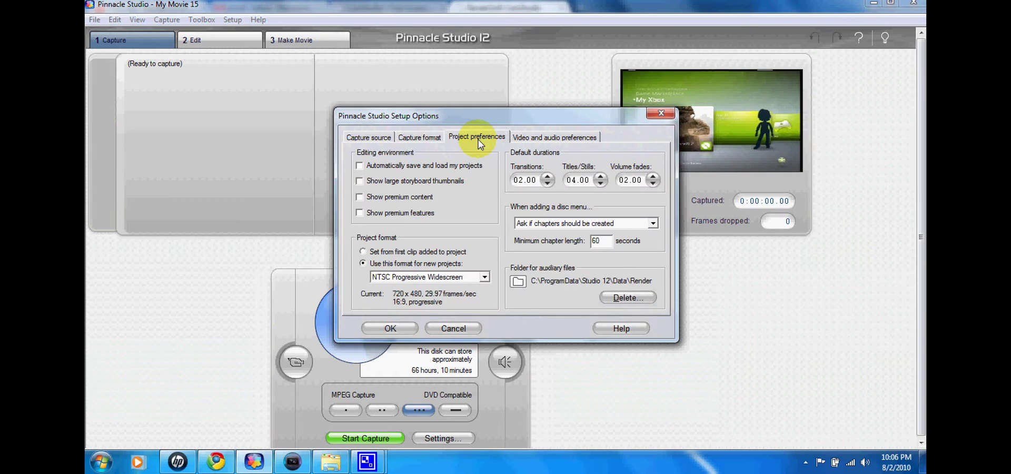
{"action": "left_click", "coordinate": [536, 138]}
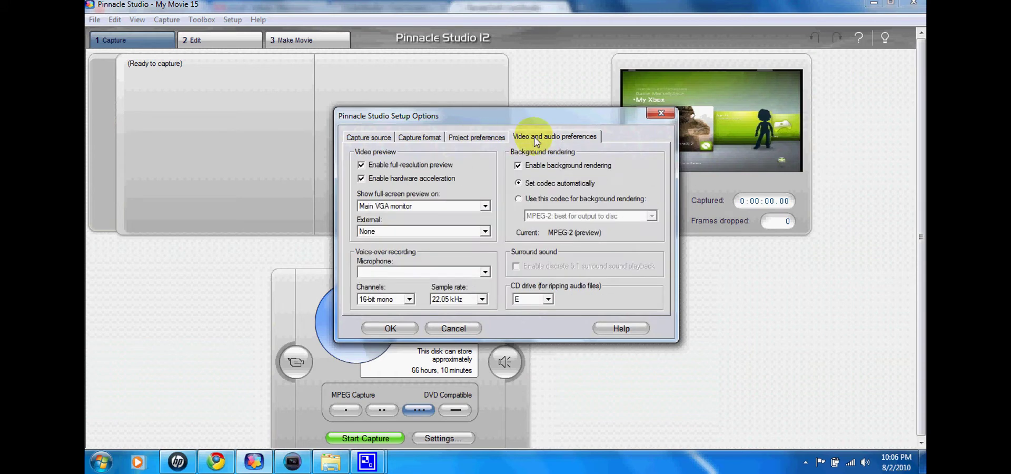
{"action": "left_click", "coordinate": [376, 323]}
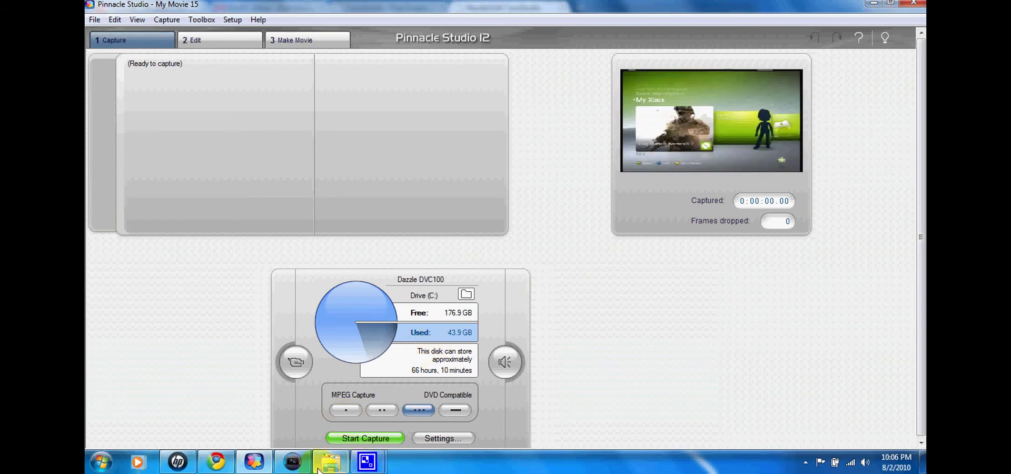
Switch to Vegas Pro and place Video 3.mpg at the start of the timeline
{"action": "left_click", "coordinate": [292, 462]}
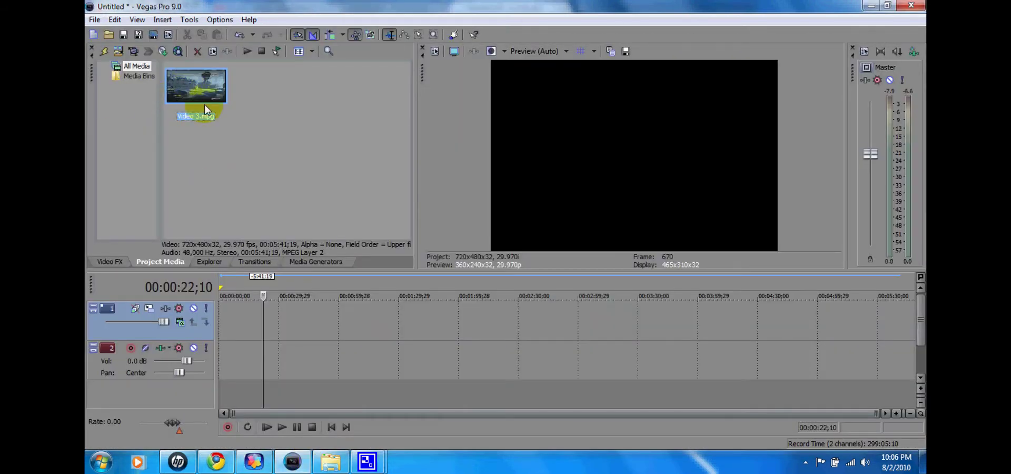
{"action": "left_click", "coordinate": [116, 53]}
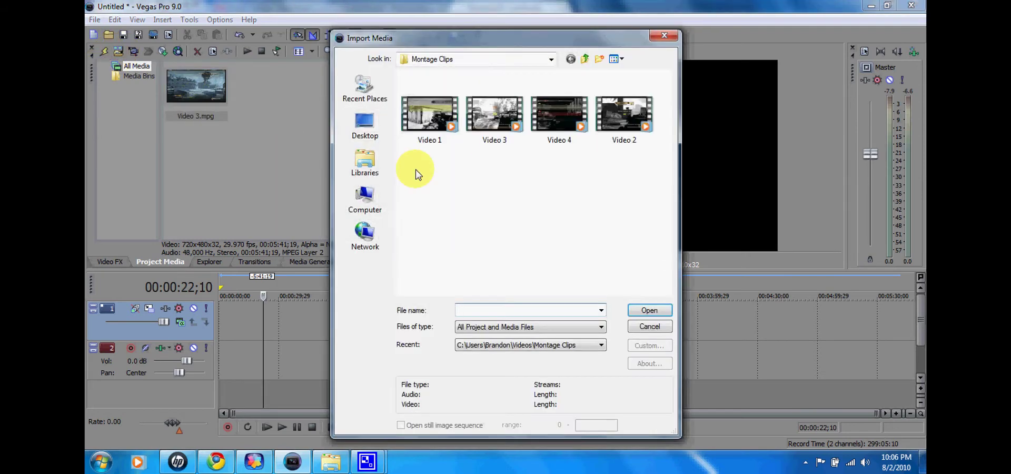
{"action": "left_click", "coordinate": [664, 35]}
{"action": "left_click_drag", "start_coordinate": [239, 305], "coordinate": [225, 318]}
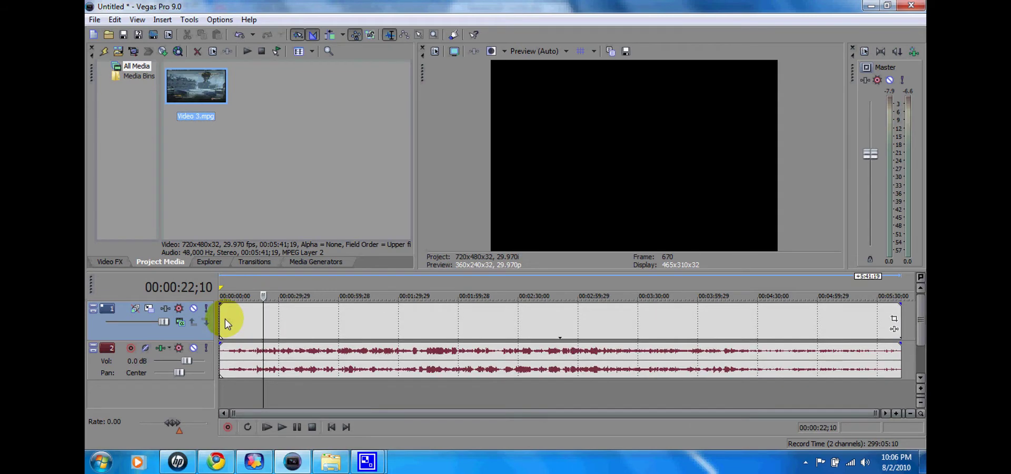
{"action": "left_click", "coordinate": [225, 321]}
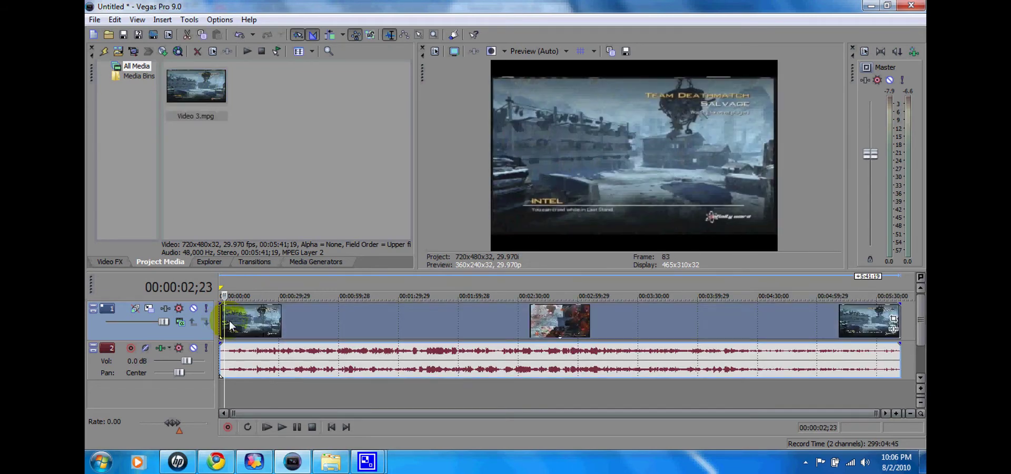
Crop the Video 3 event slightly to about 706.6 by 471.1 in Event Pan/Crop
{"action": "left_click", "coordinate": [894, 319]}
{"action": "left_click_drag", "start_coordinate": [446, 109], "coordinate": [447, 113]}
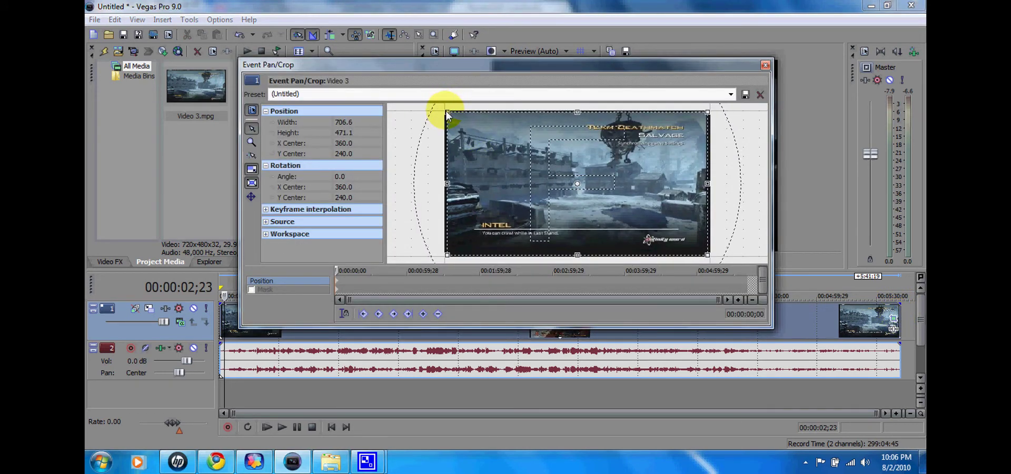
{"action": "left_click", "coordinate": [766, 66]}
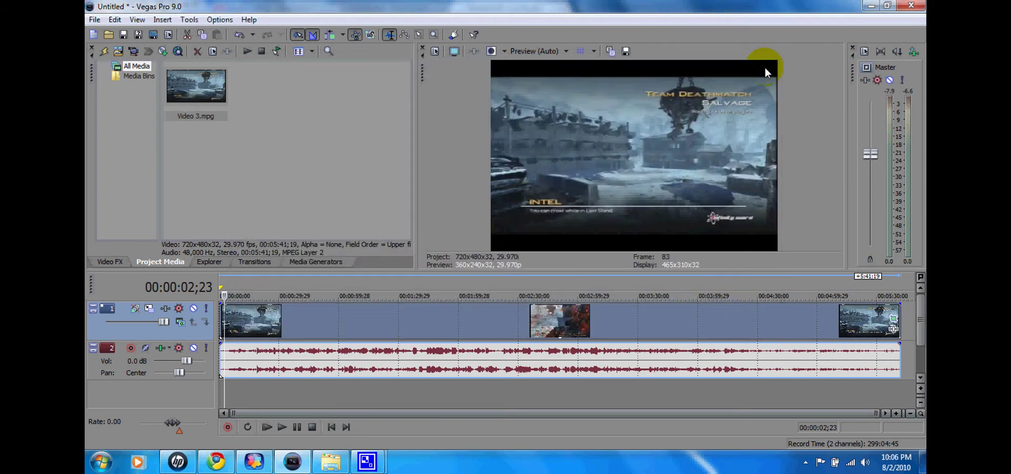
Turn off Maintain aspect ratio and choose Disable resample in the Video 3 event's properties
{"action": "right_click", "coordinate": [573, 323]}
{"action": "left_click", "coordinate": [592, 318]}
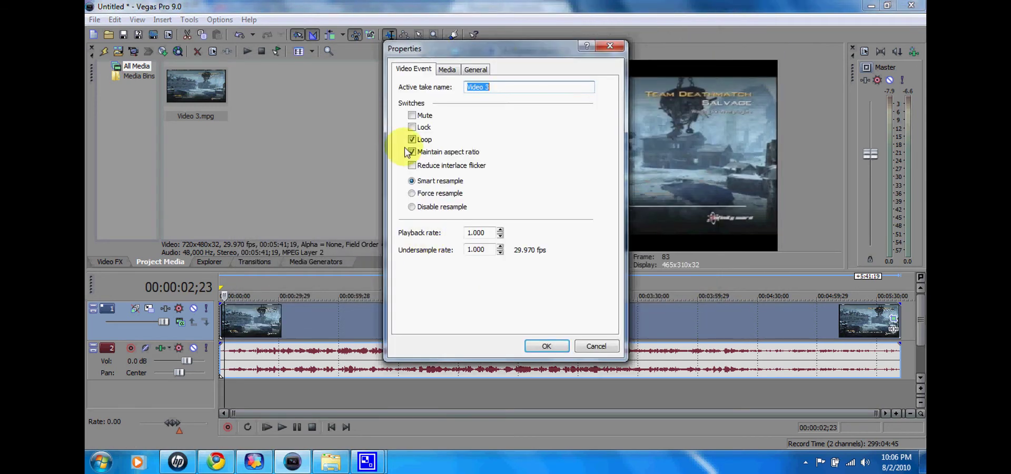
{"action": "left_click", "coordinate": [412, 152]}
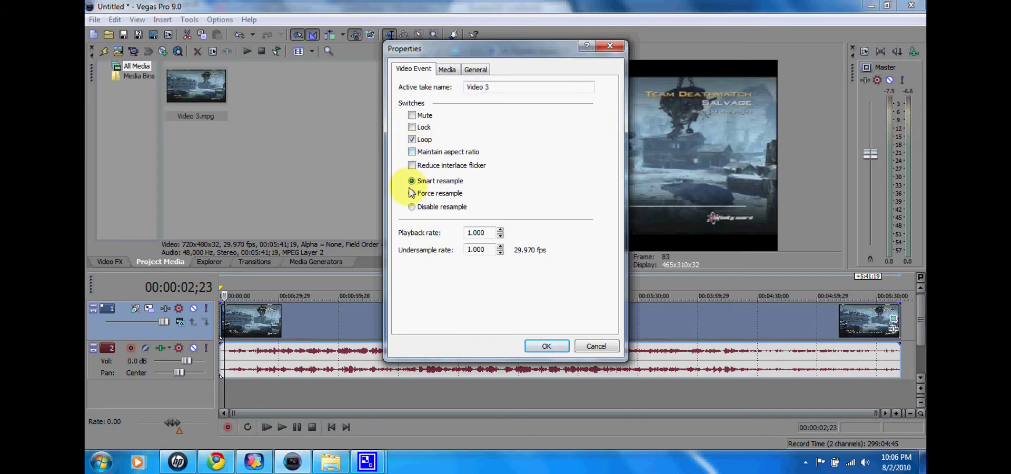
{"action": "left_click", "coordinate": [412, 207]}
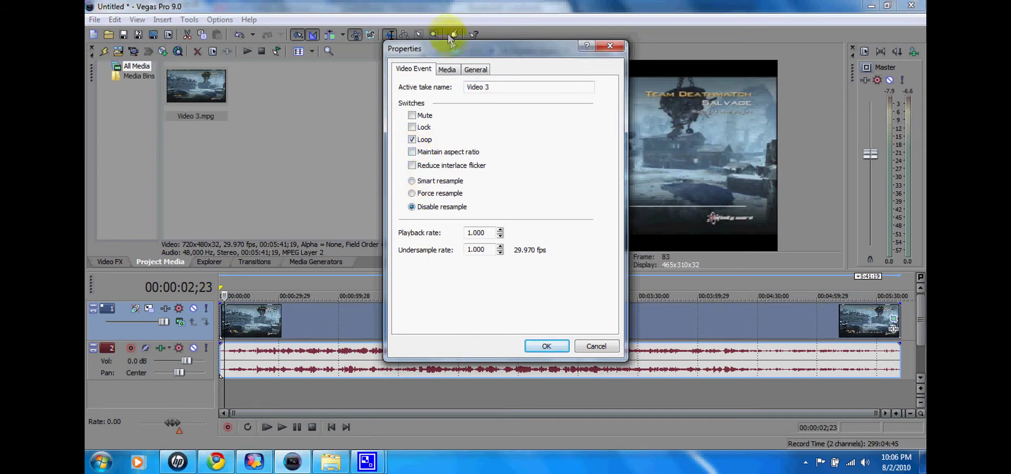
{"action": "left_click", "coordinate": [447, 69]}
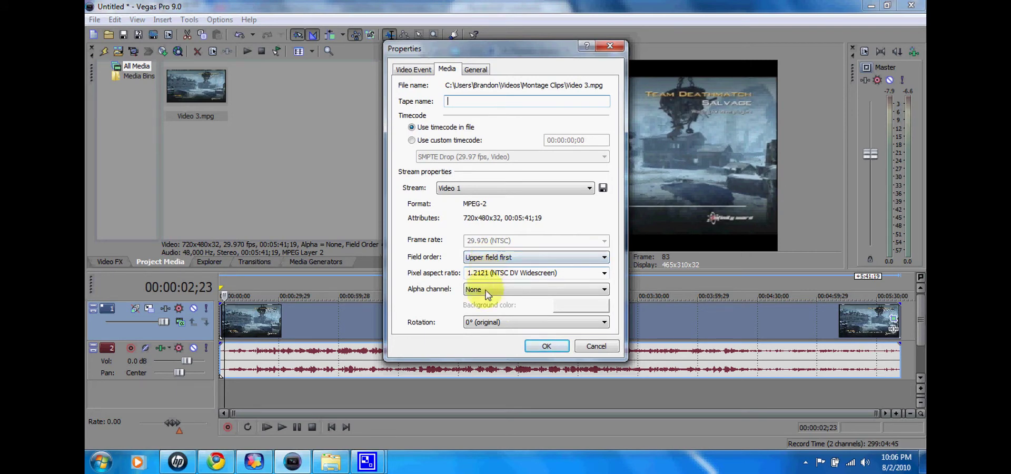
{"action": "left_click", "coordinate": [543, 346]}
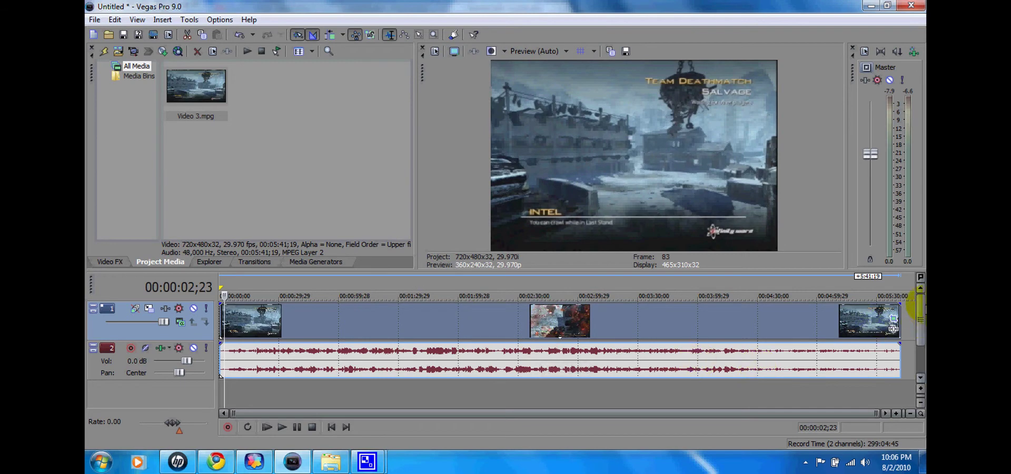
Apply the MW2 preset to the Video 3 event in Event Pan/Crop
{"action": "left_click", "coordinate": [894, 319]}
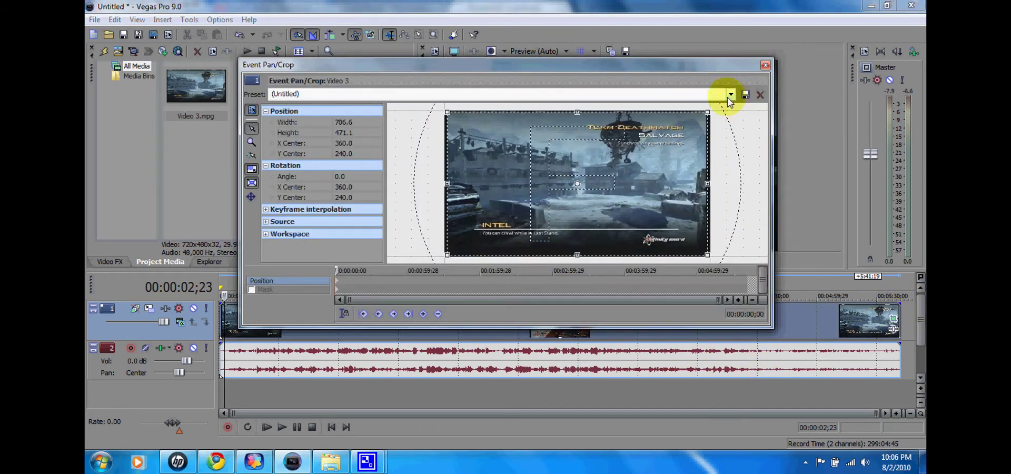
{"action": "left_click", "coordinate": [731, 94]}
{"action": "left_click", "coordinate": [672, 145]}
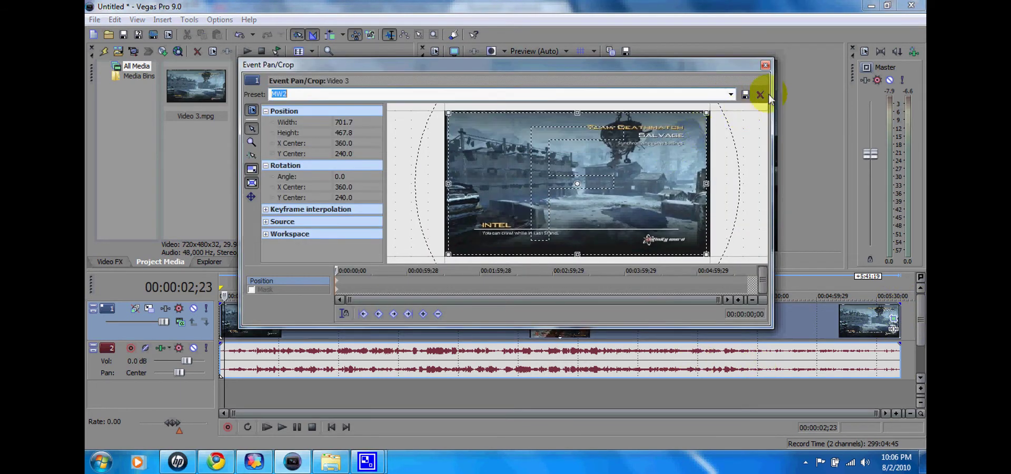
{"action": "left_click", "coordinate": [765, 65]}
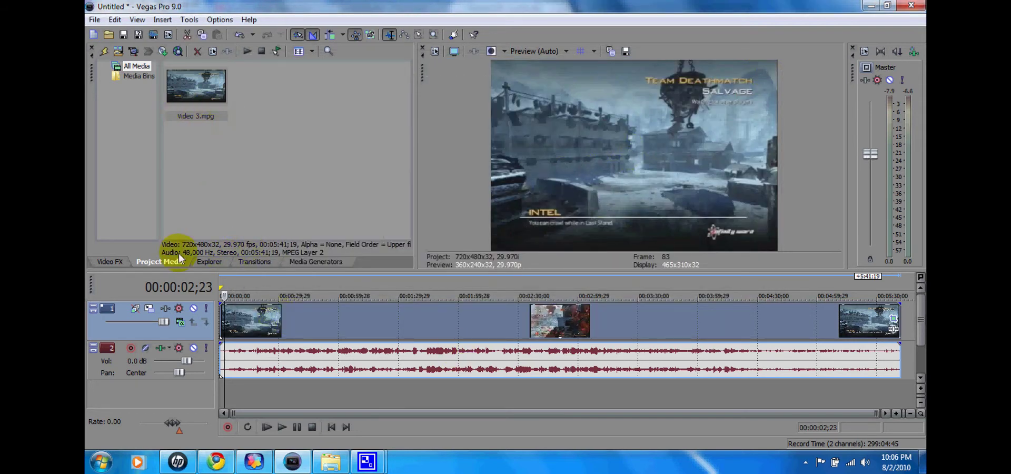
Add the Color Corrector (Secondary) effect with the Studio RGB to Computer RGB preset to the Video 3 event
{"action": "left_click", "coordinate": [120, 262]}
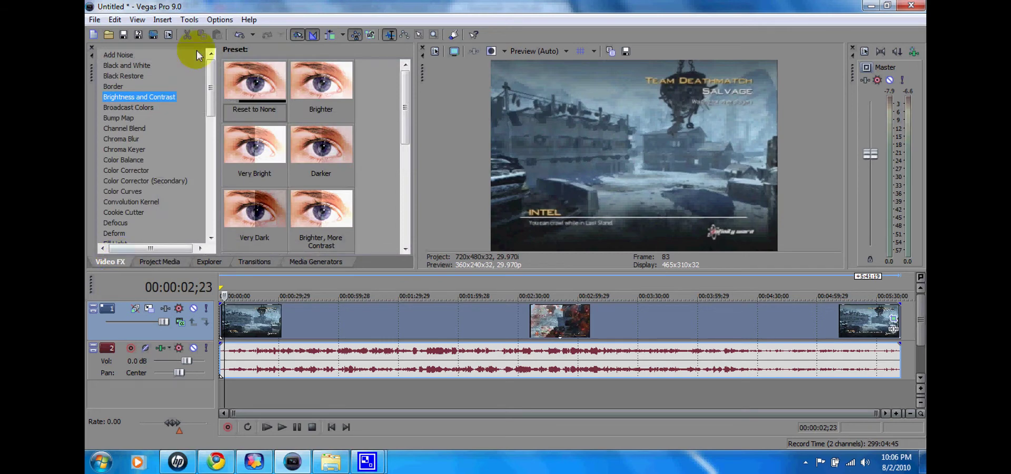
{"action": "left_click_drag", "start_coordinate": [207, 65], "coordinate": [207, 79]}
{"action": "left_click", "coordinate": [167, 133]}
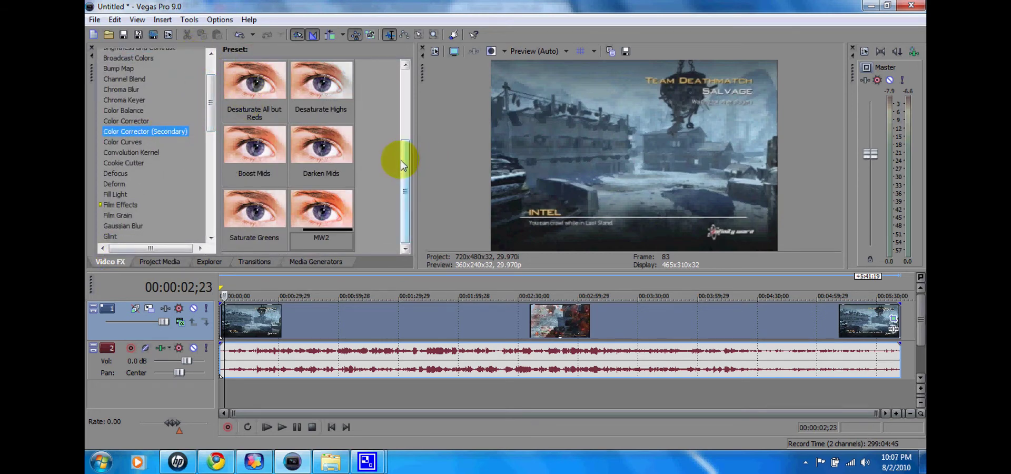
{"action": "left_click_drag", "start_coordinate": [401, 160], "coordinate": [398, 73]}
{"action": "left_click", "coordinate": [248, 157]}
{"action": "left_click_drag", "start_coordinate": [246, 160], "coordinate": [274, 328]}
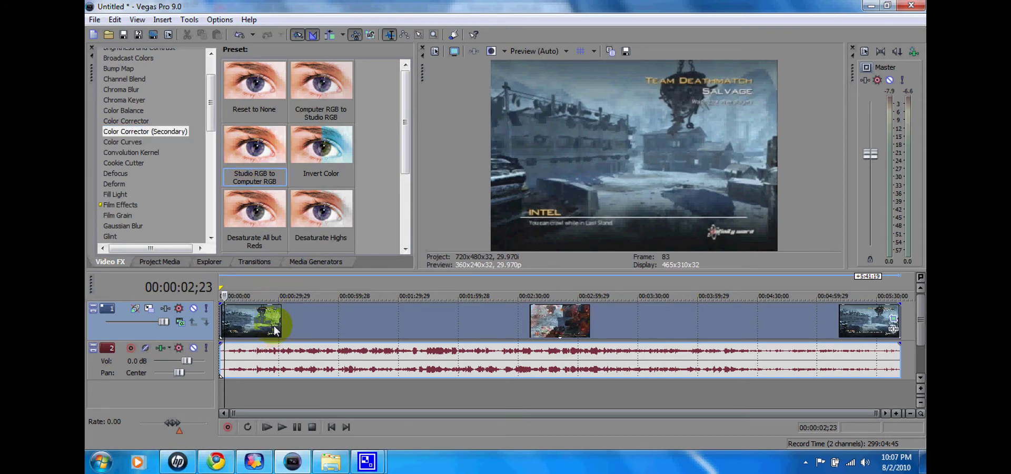
{"action": "left_click", "coordinate": [239, 324]}
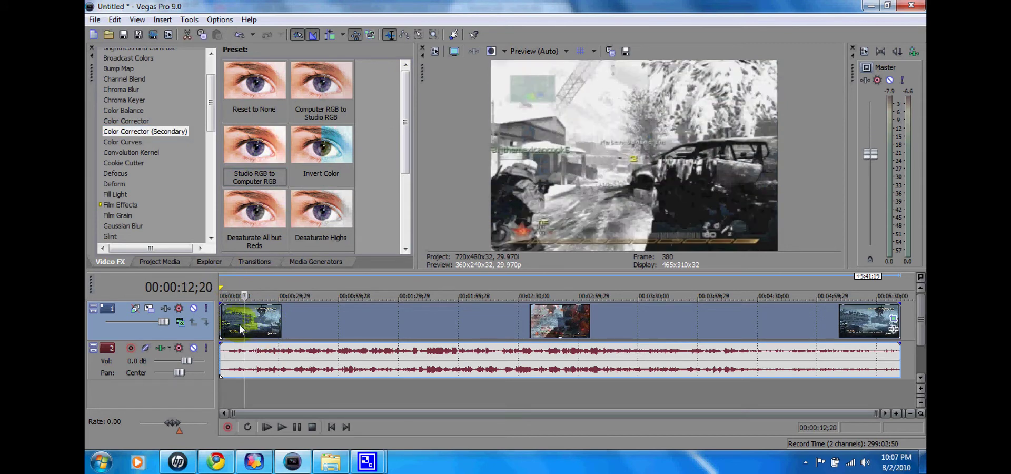
{"action": "left_click_drag", "start_coordinate": [264, 149], "coordinate": [252, 321]}
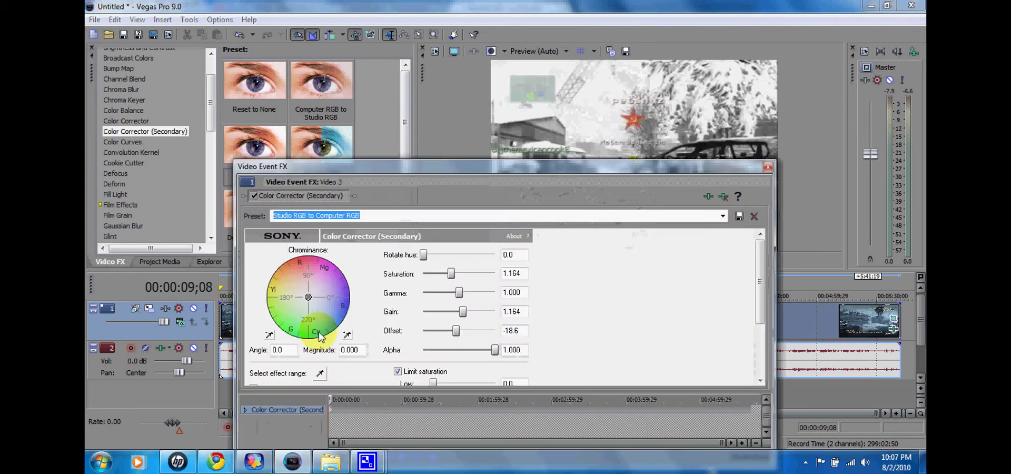
{"action": "left_click", "coordinate": [768, 166]}
Add a second Color Corrector (Secondary) effect with the MW2 preset to the Video 3 event
{"action": "left_click_drag", "start_coordinate": [406, 127], "coordinate": [394, 219]}
{"action": "left_click_drag", "start_coordinate": [319, 210], "coordinate": [332, 326]}
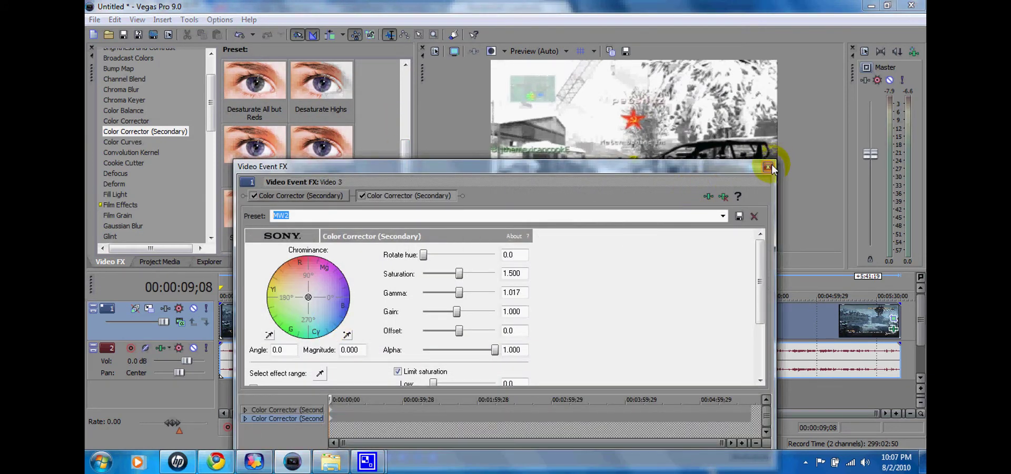
{"action": "left_click", "coordinate": [770, 166]}
Add the Sharpen effect with the Reset to None preset to the Video 3 event
{"action": "left_click_drag", "start_coordinate": [210, 100], "coordinate": [232, 197]}
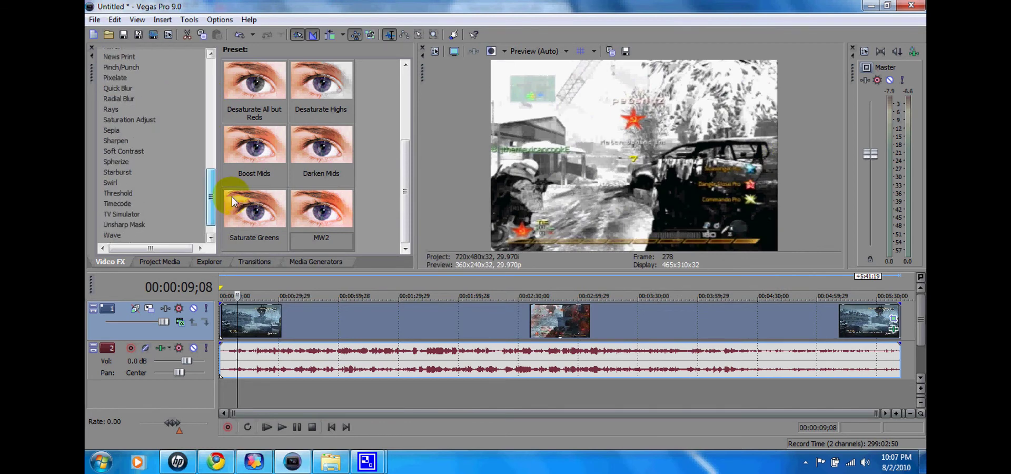
{"action": "left_click", "coordinate": [110, 141]}
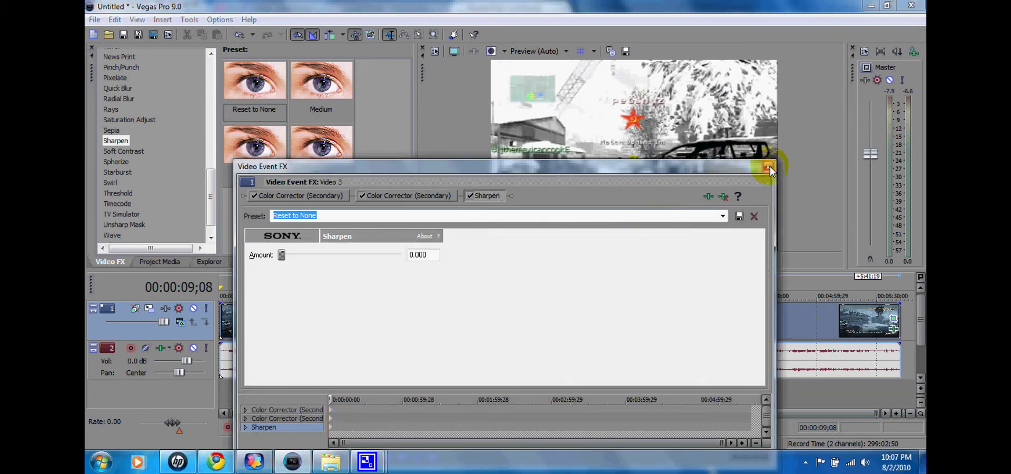
{"action": "left_click", "coordinate": [771, 166]}
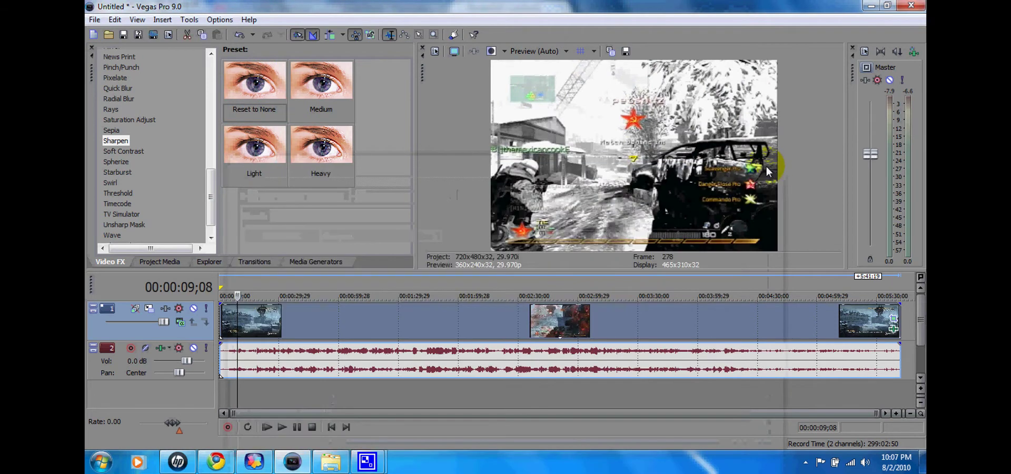
Add the Soft Contrast effect with the Soft Moderate Contrast preset to the Video 3 event
{"action": "left_click", "coordinate": [109, 153]}
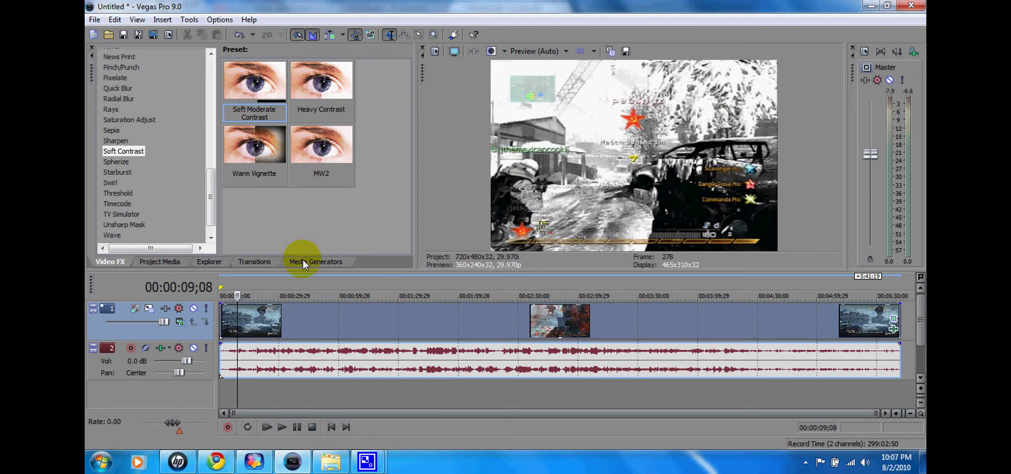
{"action": "left_click_drag", "start_coordinate": [303, 323], "coordinate": [303, 324]}
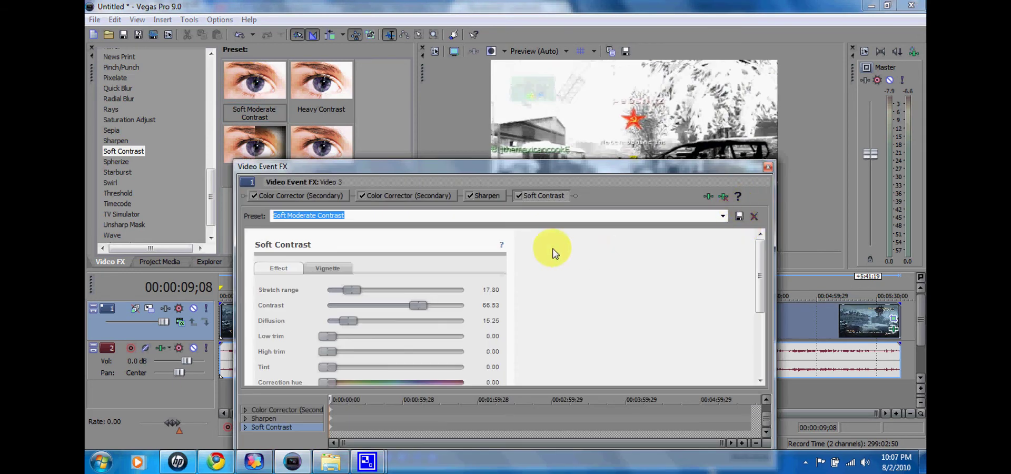
{"action": "left_click", "coordinate": [767, 167]}
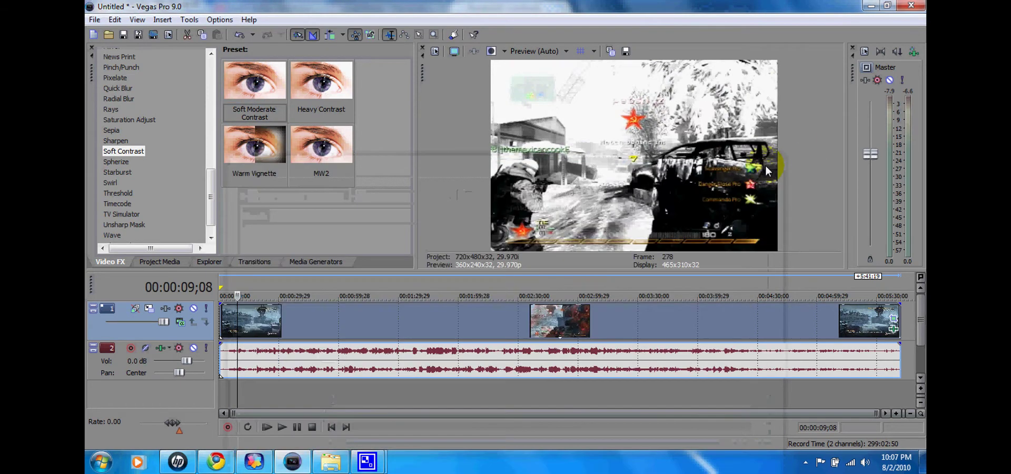
Add the Brightness and Contrast effect with the Reset to None preset to the Video 3 event
{"action": "left_click_drag", "start_coordinate": [210, 200], "coordinate": [193, 36]}
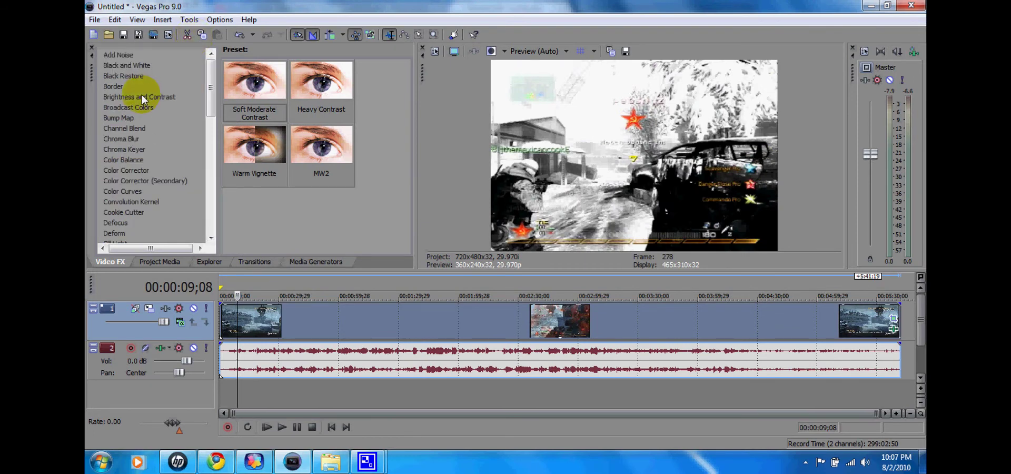
{"action": "left_click", "coordinate": [276, 90]}
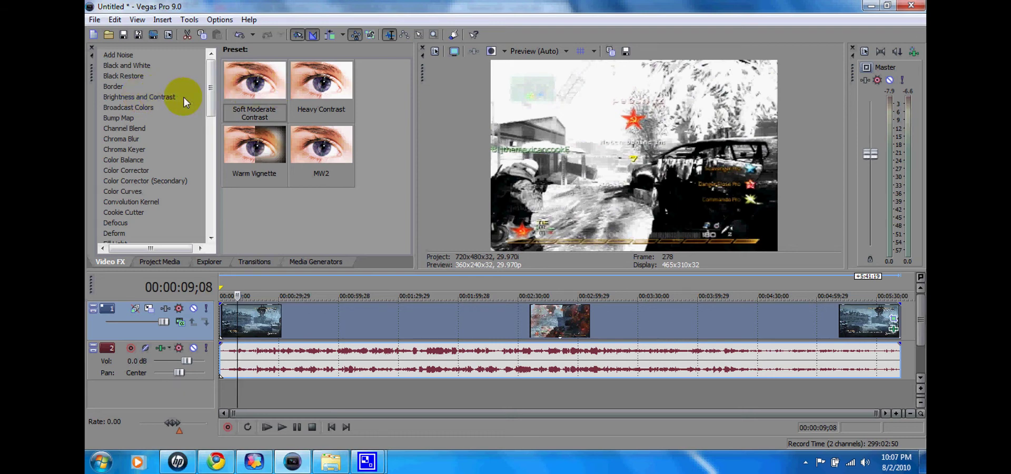
{"action": "left_click", "coordinate": [157, 99]}
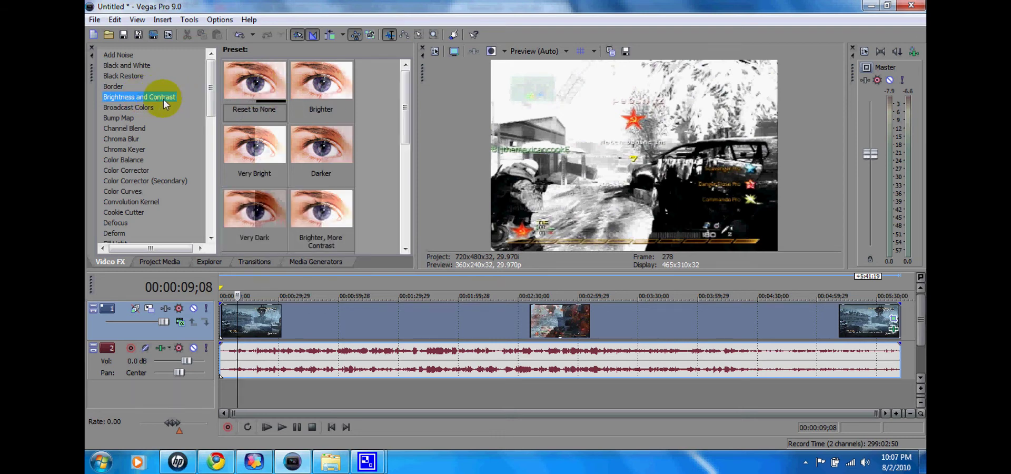
{"action": "left_click", "coordinate": [258, 86]}
{"action": "left_click_drag", "start_coordinate": [312, 306], "coordinate": [312, 306]}
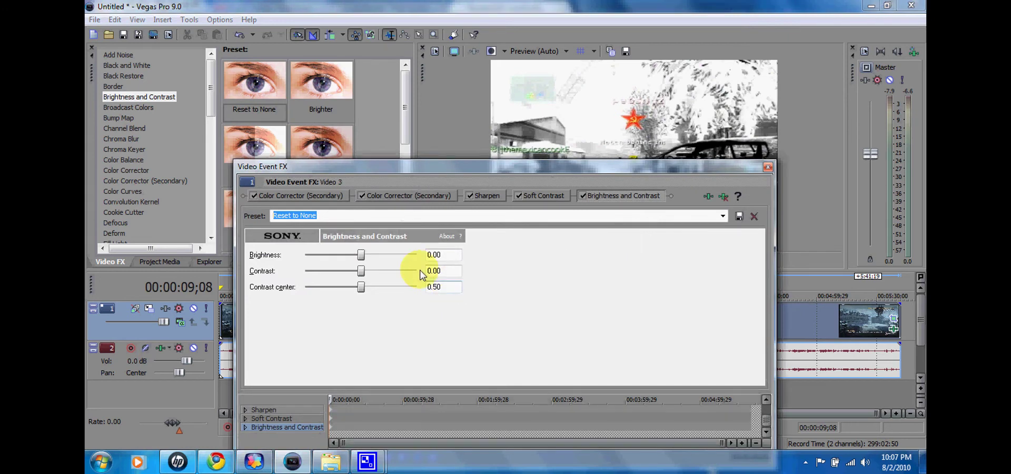
Set the new effect's Brightness to -0.08, Contrast to 0.05 and Contrast center to 0.54, and play the clip to check the look
{"action": "left_click_drag", "start_coordinate": [361, 256], "coordinate": [357, 258]}
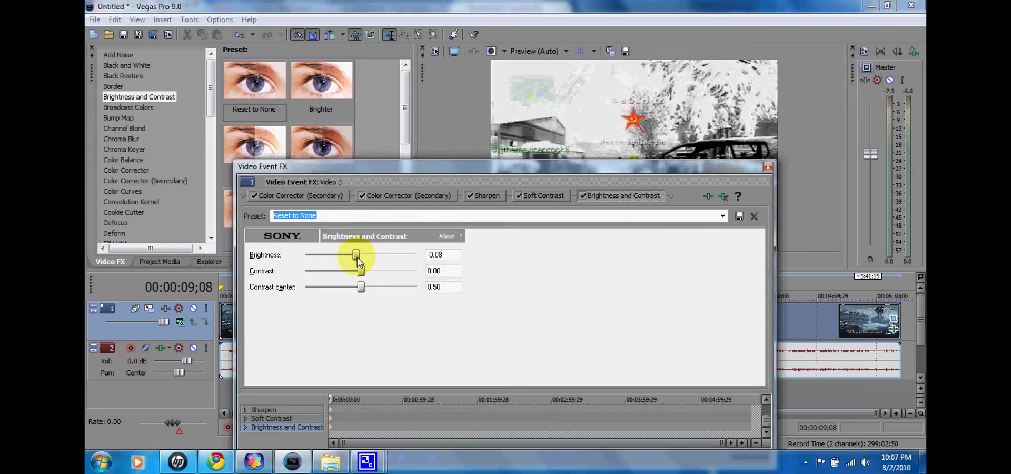
{"action": "left_click", "coordinate": [363, 288]}
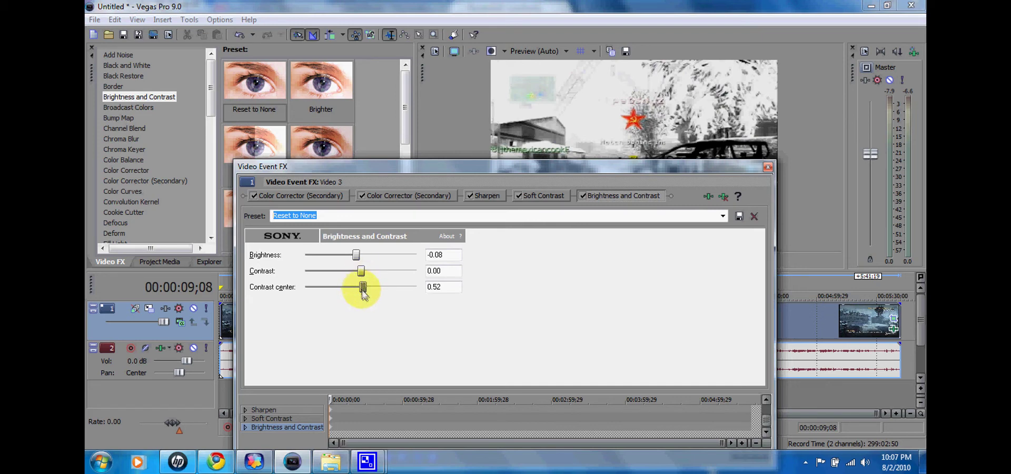
{"action": "left_click_drag", "start_coordinate": [362, 274], "coordinate": [364, 275]}
{"action": "left_click_drag", "start_coordinate": [732, 169], "coordinate": [874, 203]}
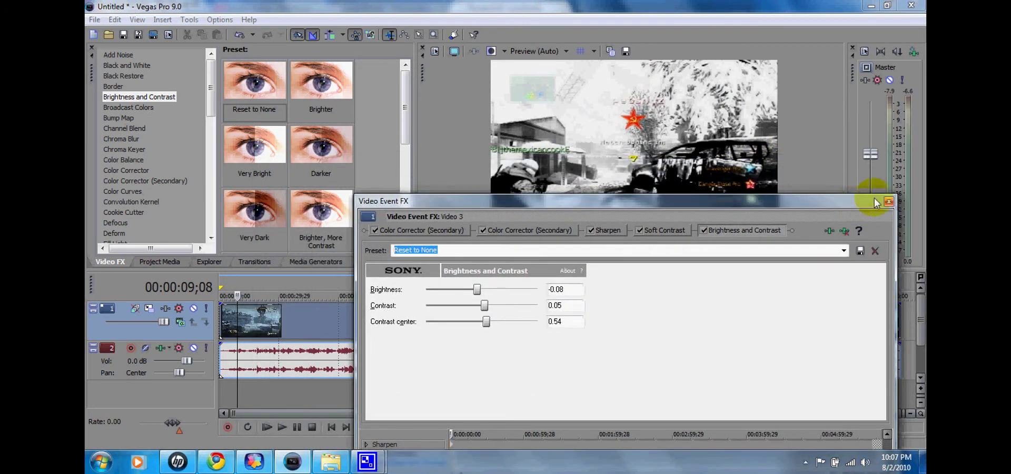
{"action": "left_click", "coordinate": [888, 201]}
{"action": "left_click", "coordinate": [280, 428]}
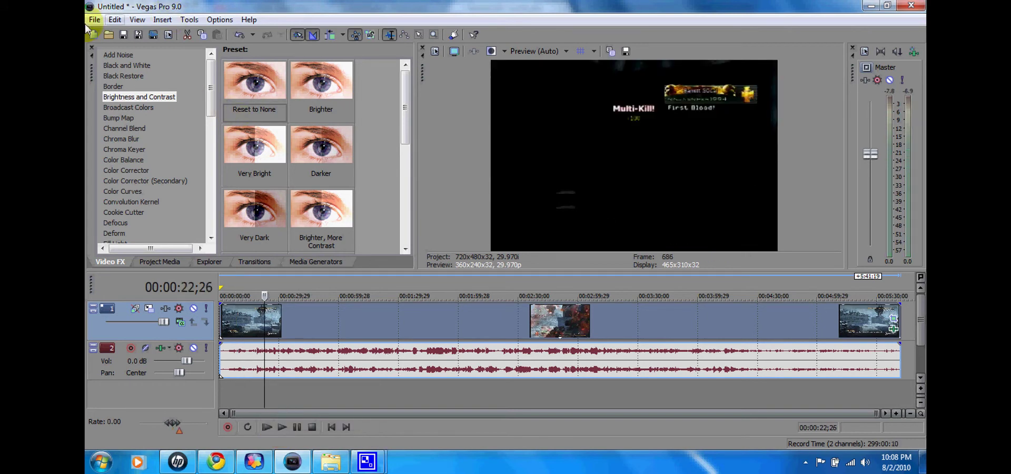
Review the project's video properties, including the template, frame size, pixel format, full-resolution rendering quality and motion blur type
{"action": "left_click", "coordinate": [94, 20]}
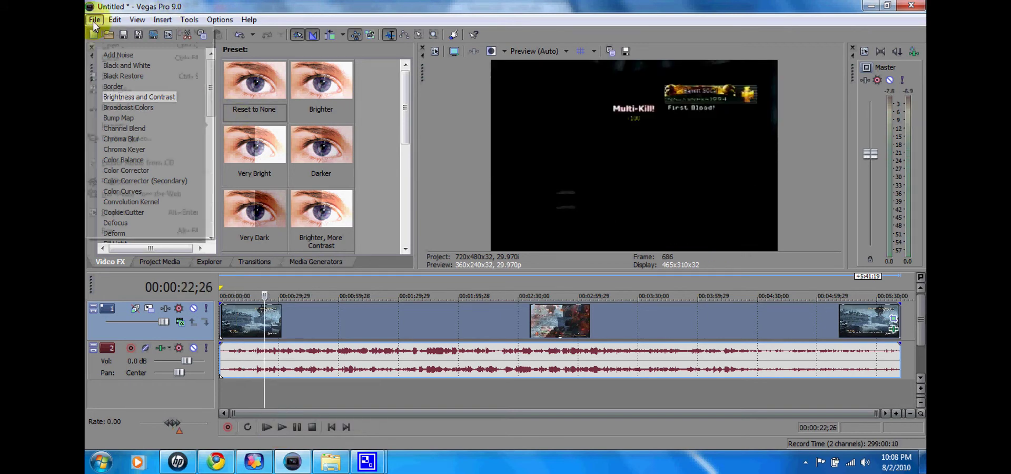
{"action": "left_click", "coordinate": [105, 213]}
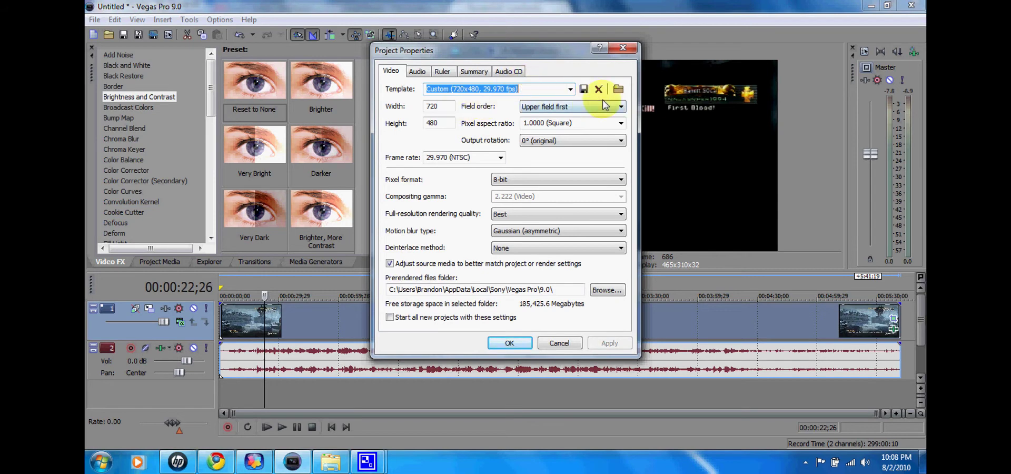
{"action": "left_click", "coordinate": [570, 89]}
{"action": "left_click", "coordinate": [571, 89]}
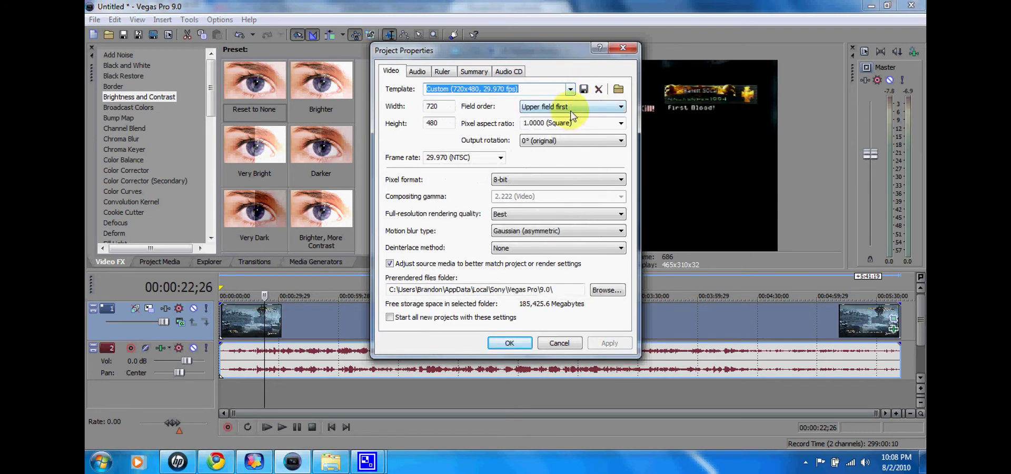
{"action": "left_click", "coordinate": [431, 108]}
{"action": "left_click", "coordinate": [442, 125]}
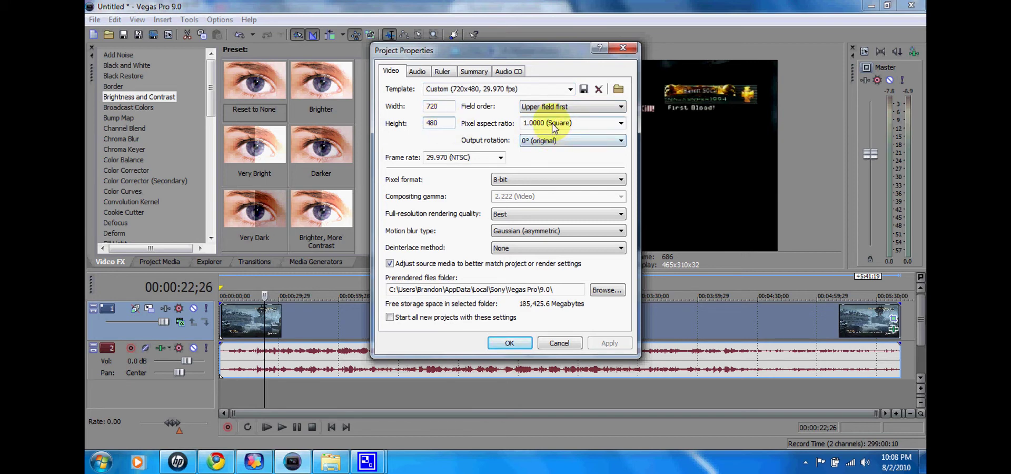
{"action": "left_click", "coordinate": [514, 181]}
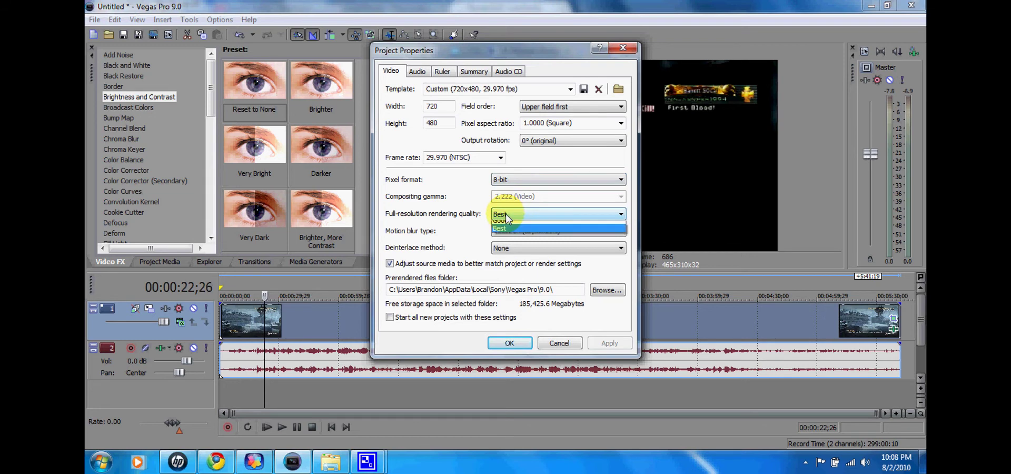
{"action": "left_click", "coordinate": [511, 231]}
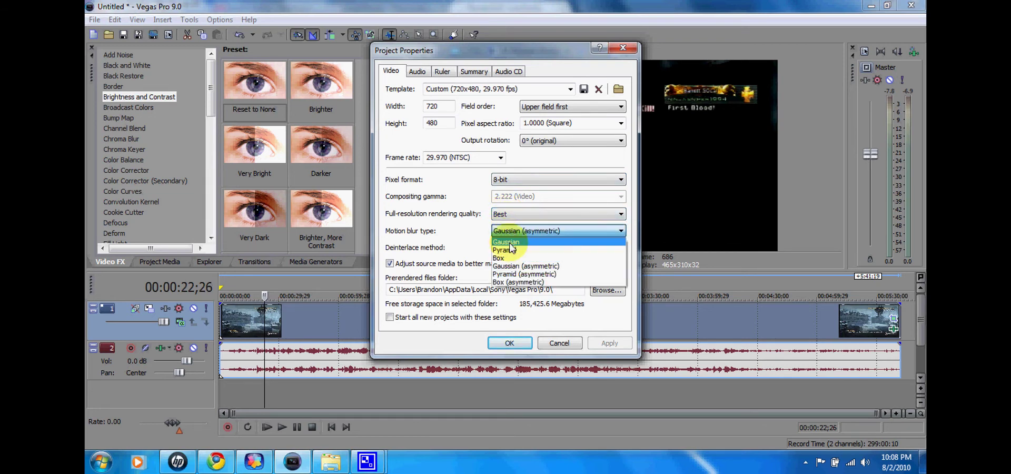
{"action": "left_click", "coordinate": [516, 231]}
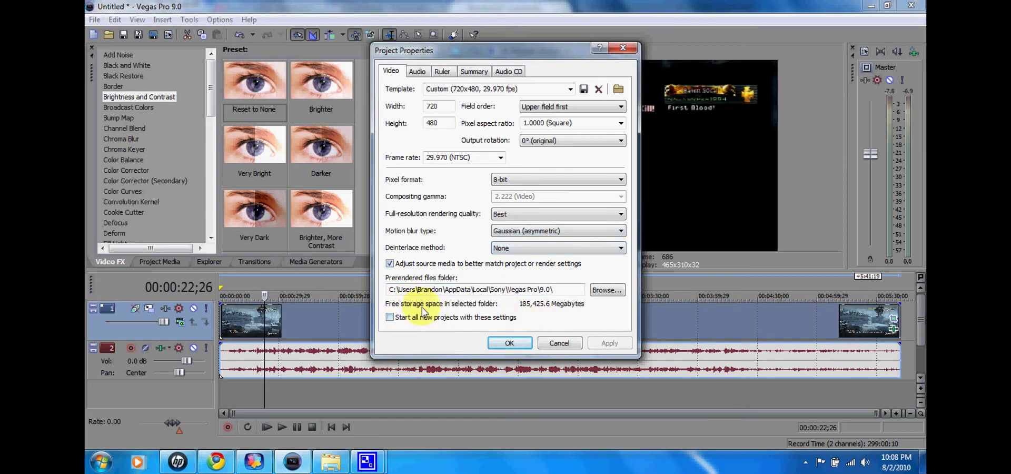
{"action": "left_click", "coordinate": [498, 345]}
{"action": "left_click", "coordinate": [495, 349]}
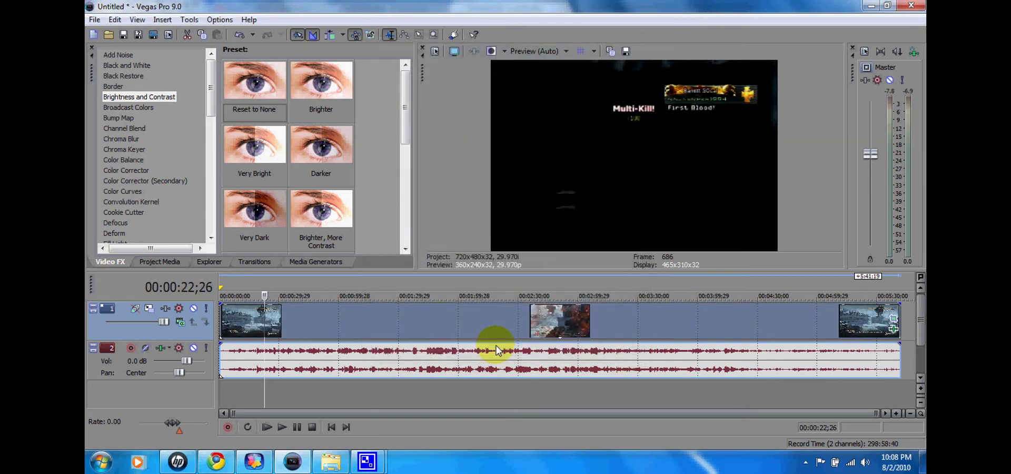
At 00:00:18;26, set the Video 3 event's Brightness to -0.03 and Contrast to 0.12, and play back the result
{"action": "left_click", "coordinate": [256, 316]}
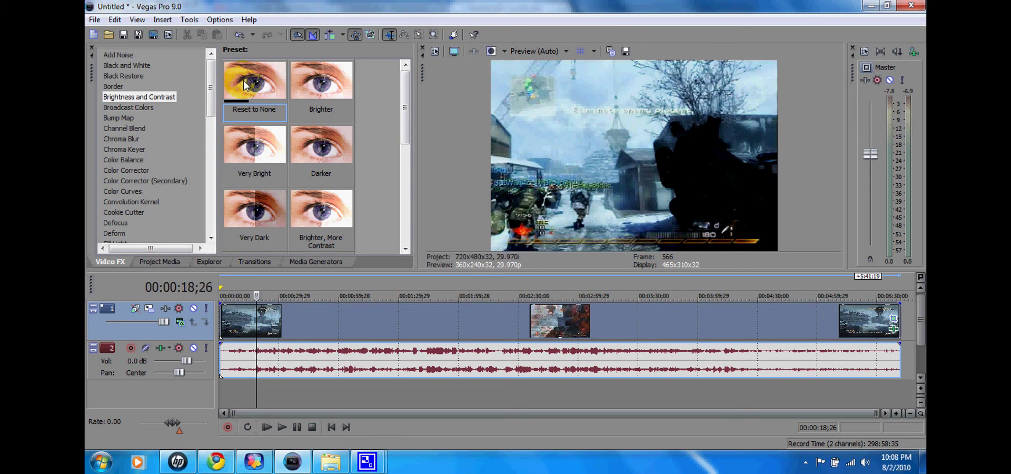
{"action": "right_click", "coordinate": [310, 318]}
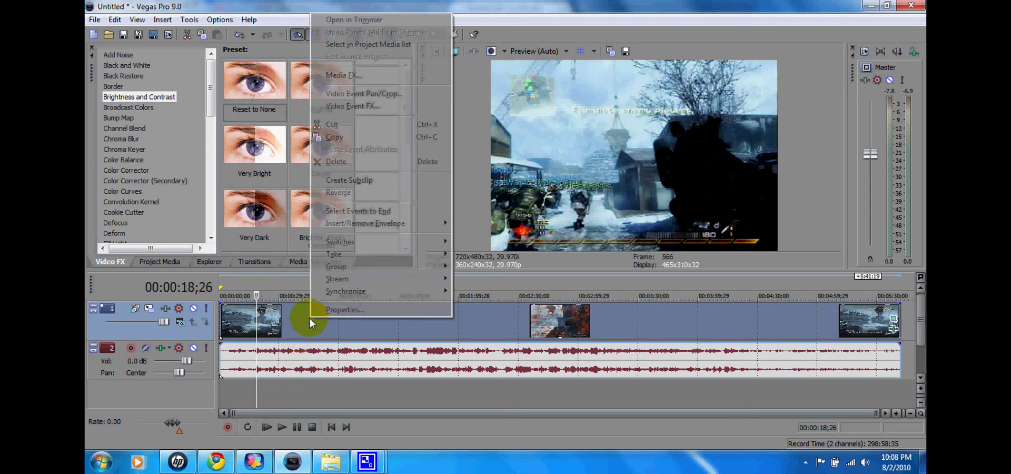
{"action": "left_click", "coordinate": [369, 106]}
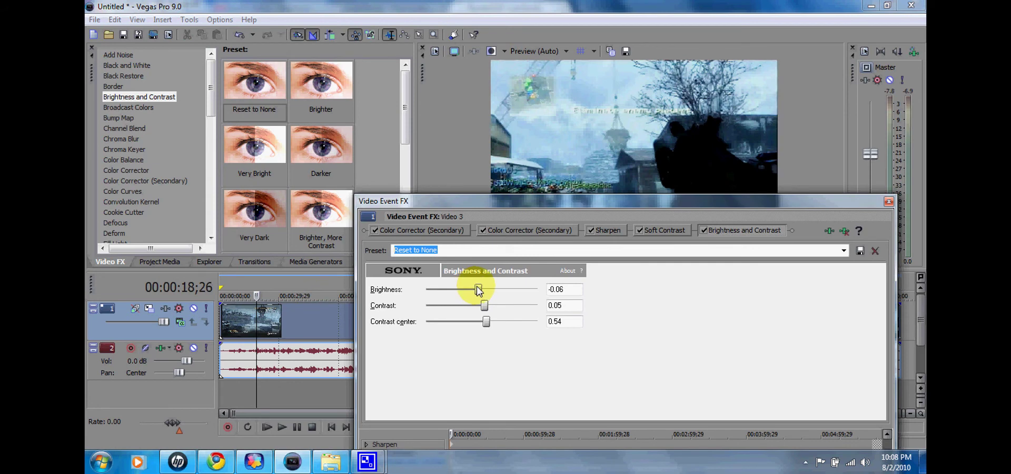
{"action": "left_click_drag", "start_coordinate": [480, 289], "coordinate": [490, 306]}
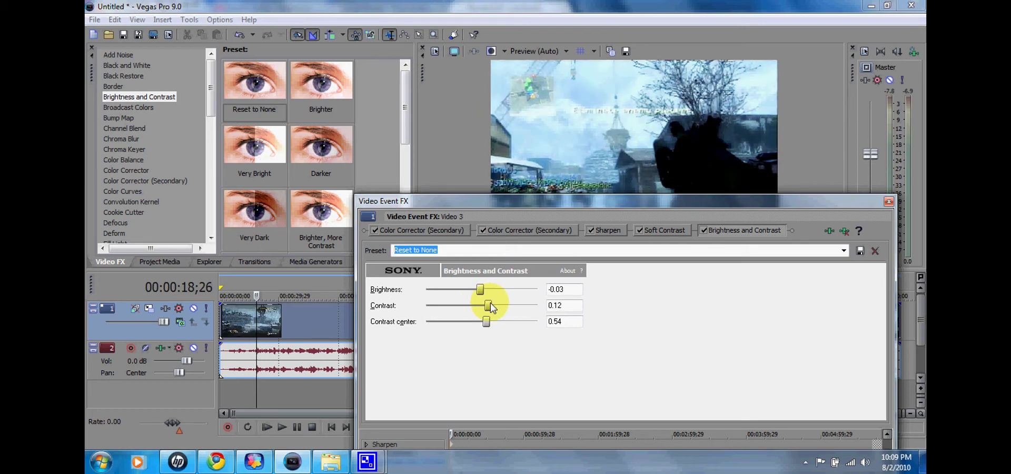
{"action": "left_click", "coordinate": [889, 201]}
{"action": "left_click", "coordinate": [279, 428]}
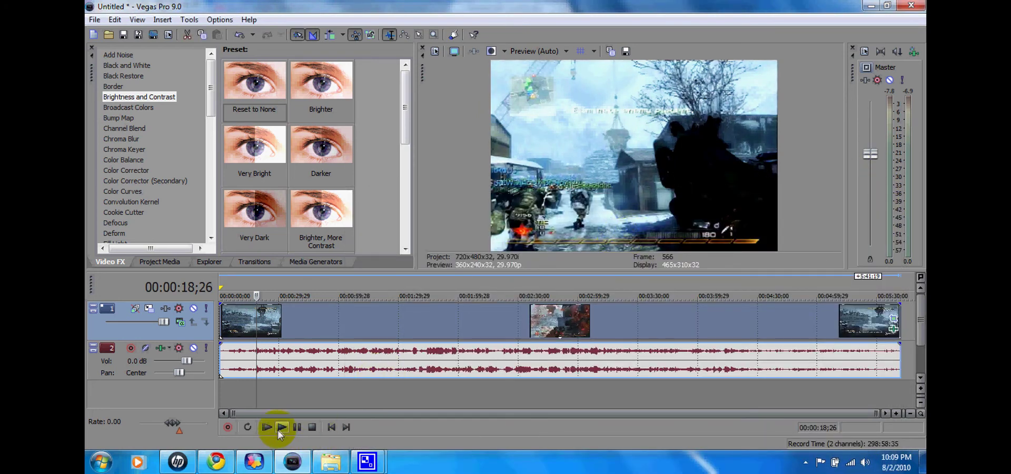
{"action": "left_click", "coordinate": [306, 428]}
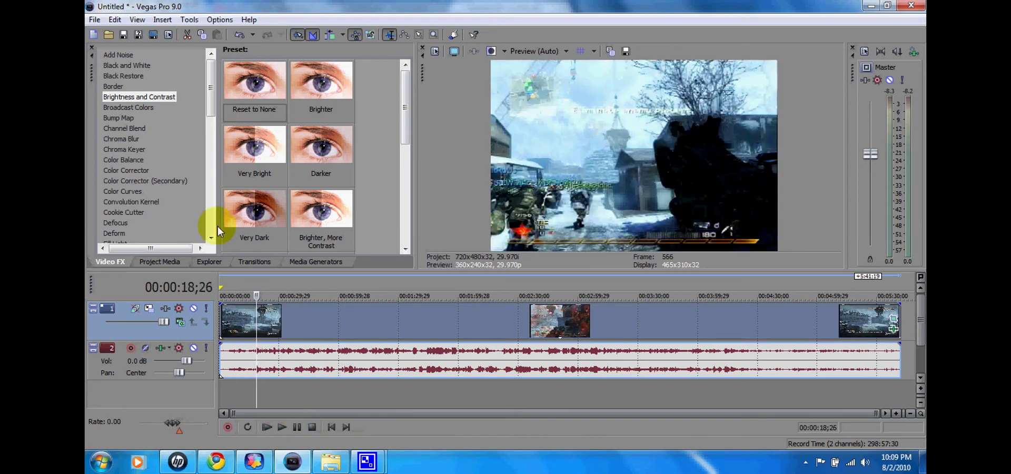
Start rendering the project to a file, choosing the Sony AVC format and the template The Best?!
{"action": "left_click", "coordinate": [95, 20]}
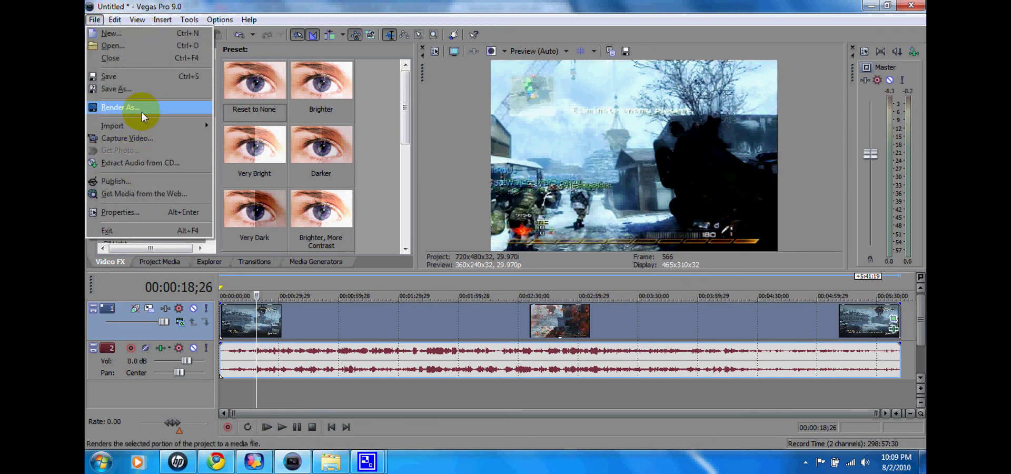
{"action": "left_click", "coordinate": [141, 108]}
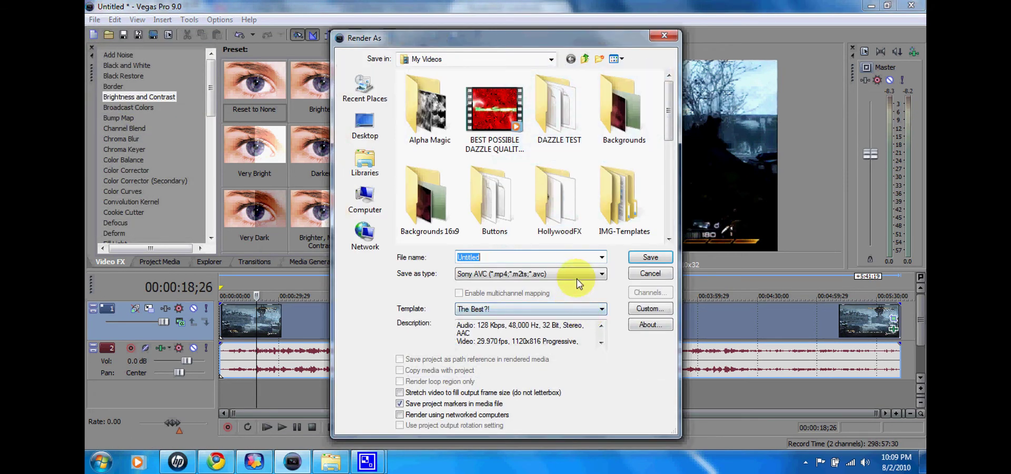
{"action": "left_click", "coordinate": [582, 275]}
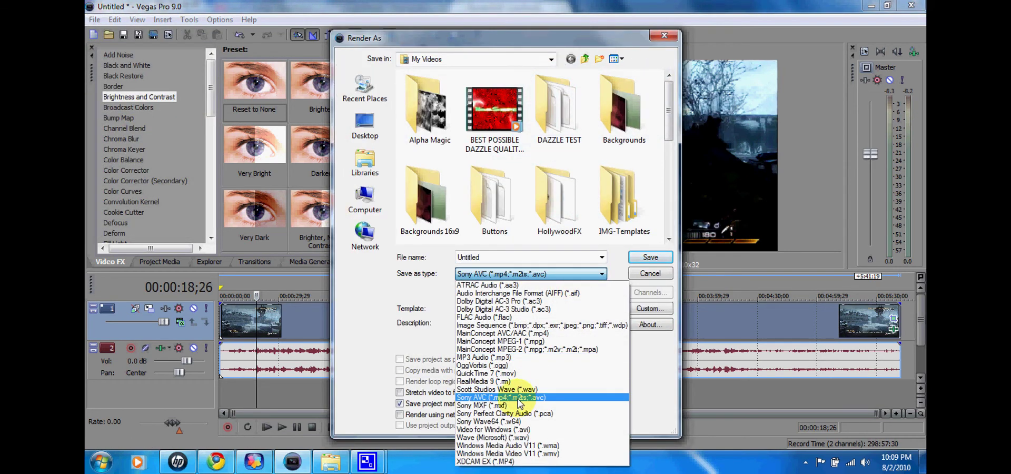
{"action": "left_click", "coordinate": [519, 398]}
{"action": "left_click", "coordinate": [546, 310]}
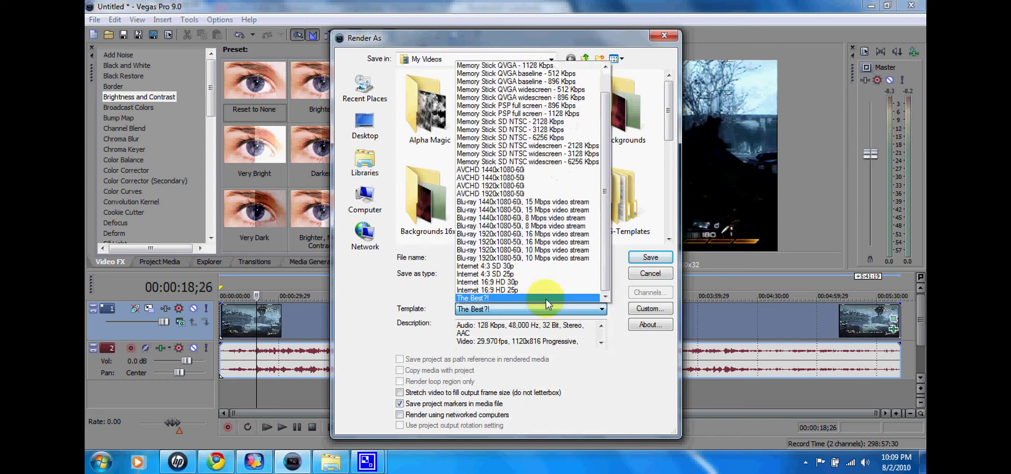
{"action": "left_click", "coordinate": [546, 298]}
Open the custom settings of the selected render template and review its video format, frame size, profile, entropy coding, frame rate, field order and bit rate
{"action": "left_click", "coordinate": [650, 309]}
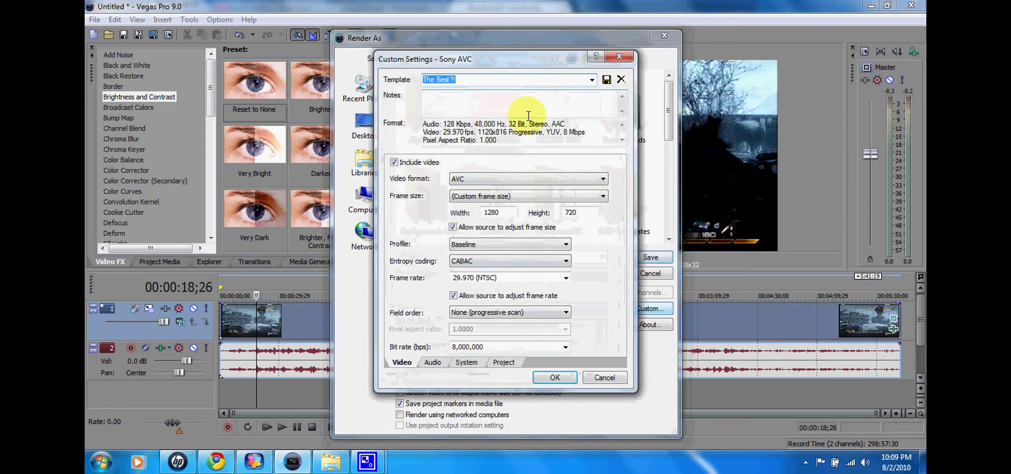
{"action": "left_click", "coordinate": [469, 180]}
{"action": "left_click", "coordinate": [469, 181]}
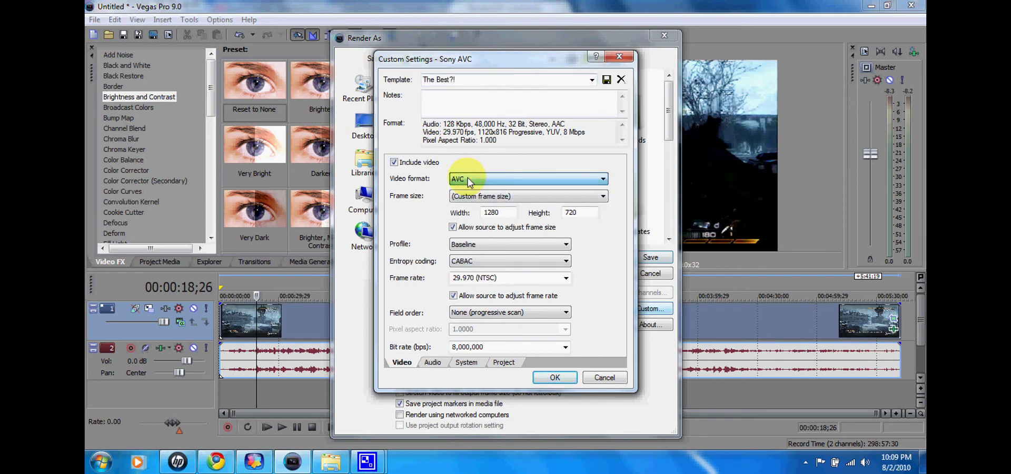
{"action": "double_click", "coordinate": [514, 212]}
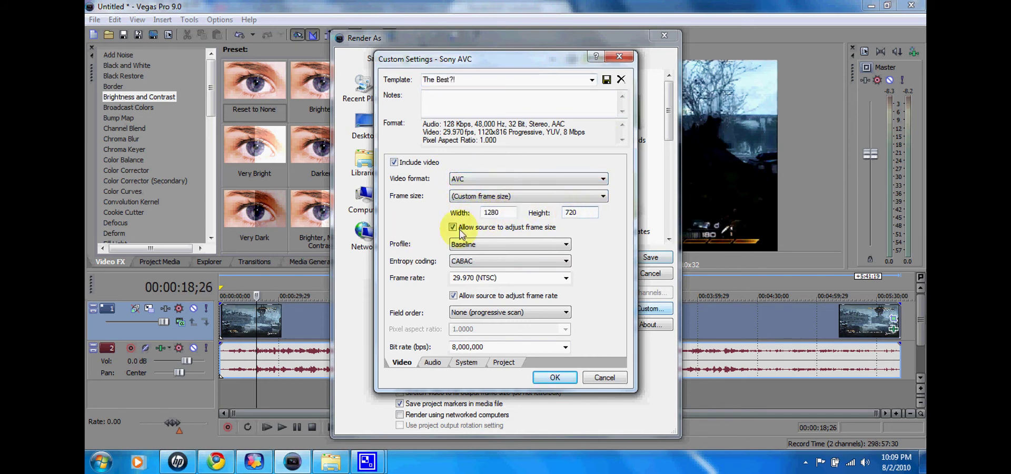
{"action": "left_click", "coordinate": [474, 254]}
{"action": "left_click", "coordinate": [474, 260]}
{"action": "left_click", "coordinate": [477, 278]}
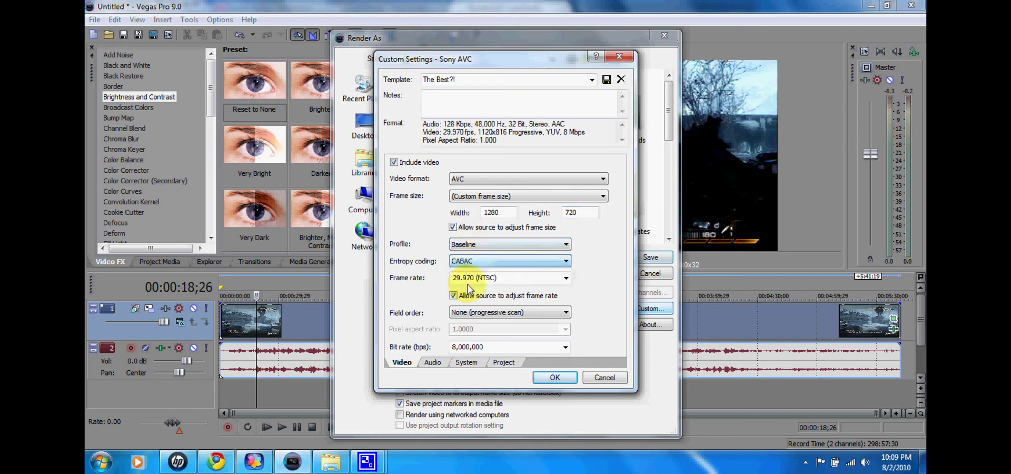
{"action": "left_click", "coordinate": [508, 313]}
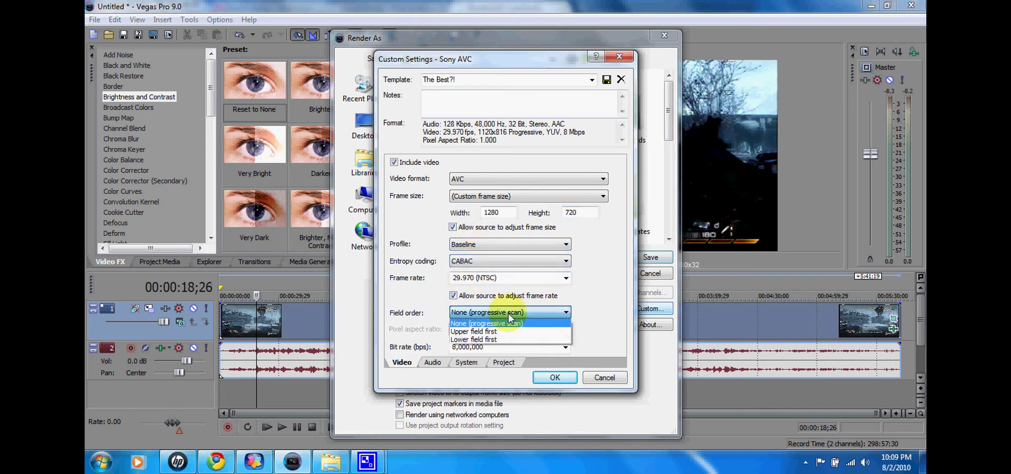
{"action": "left_click", "coordinate": [509, 323]}
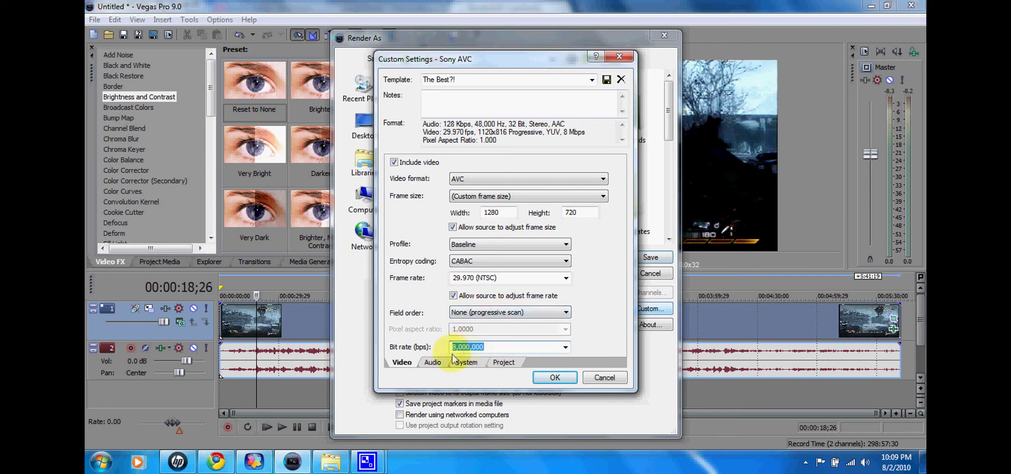
Check the template's audio and system settings, set its video rendering quality to Best, and cancel the render without saving a file
{"action": "left_click", "coordinate": [433, 363]}
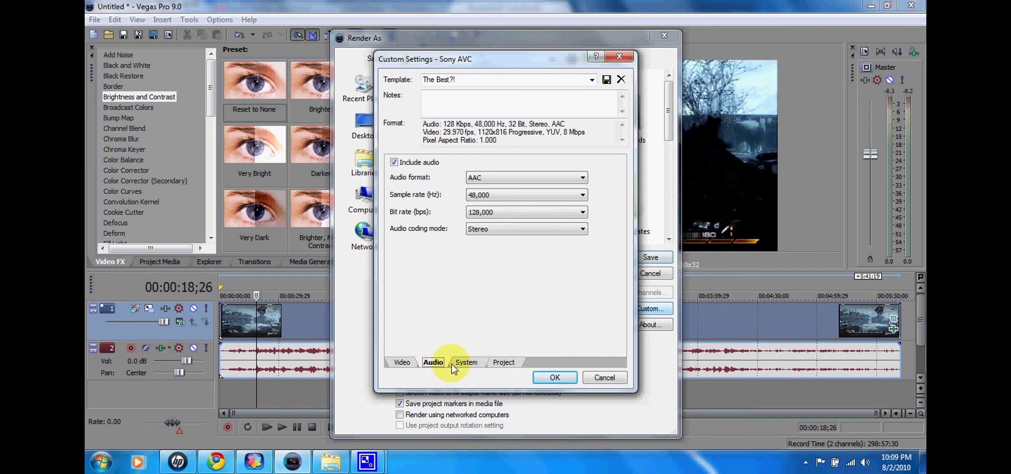
{"action": "left_click", "coordinate": [457, 363]}
{"action": "left_click", "coordinate": [503, 362]}
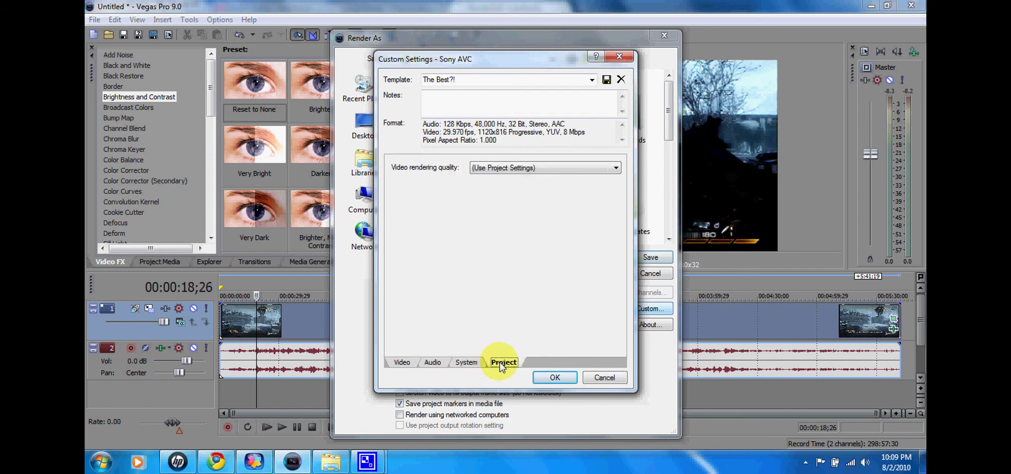
{"action": "left_click", "coordinate": [552, 174]}
{"action": "left_click", "coordinate": [545, 210]}
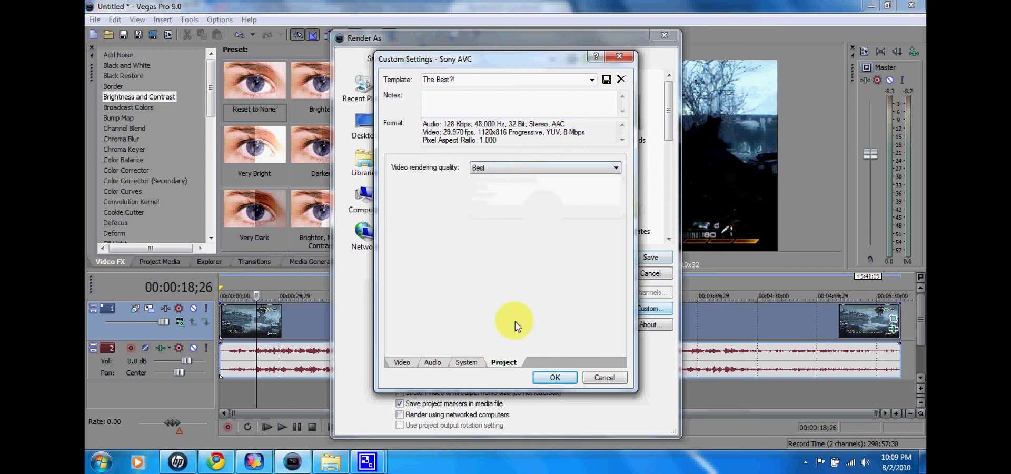
{"action": "left_click", "coordinate": [554, 377]}
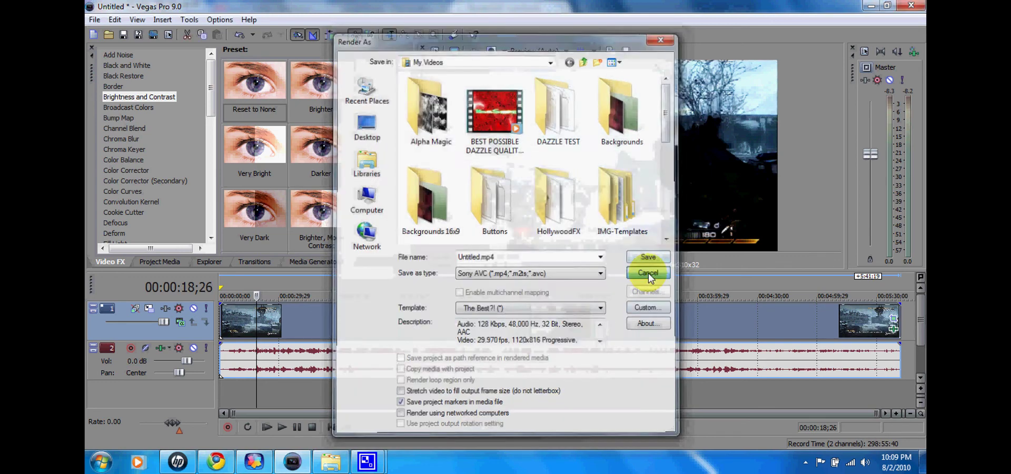
{"action": "left_click", "coordinate": [649, 273]}
{"action": "left_click", "coordinate": [367, 462]}
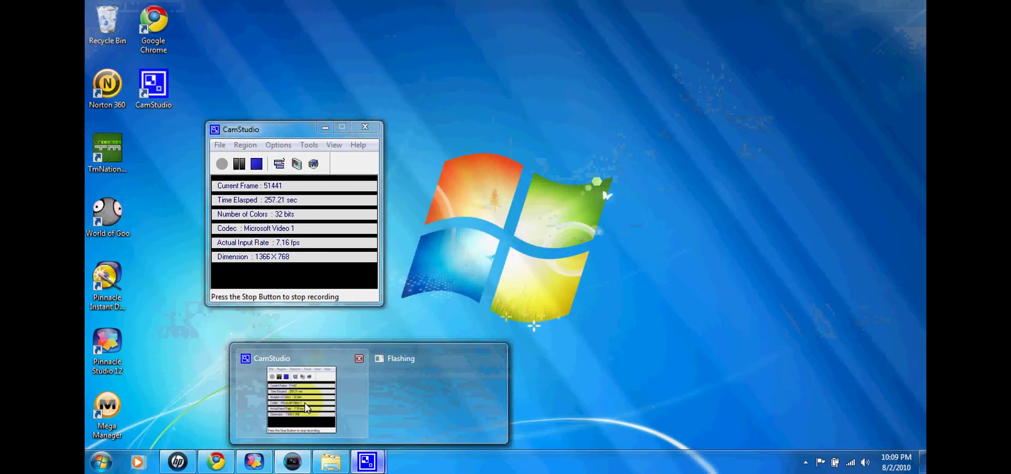
{"action": "left_click", "coordinate": [304, 403]}
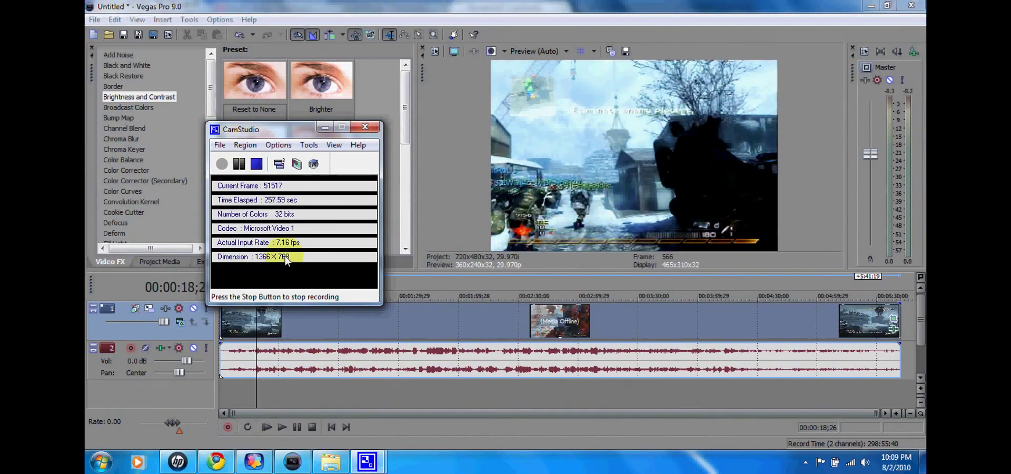